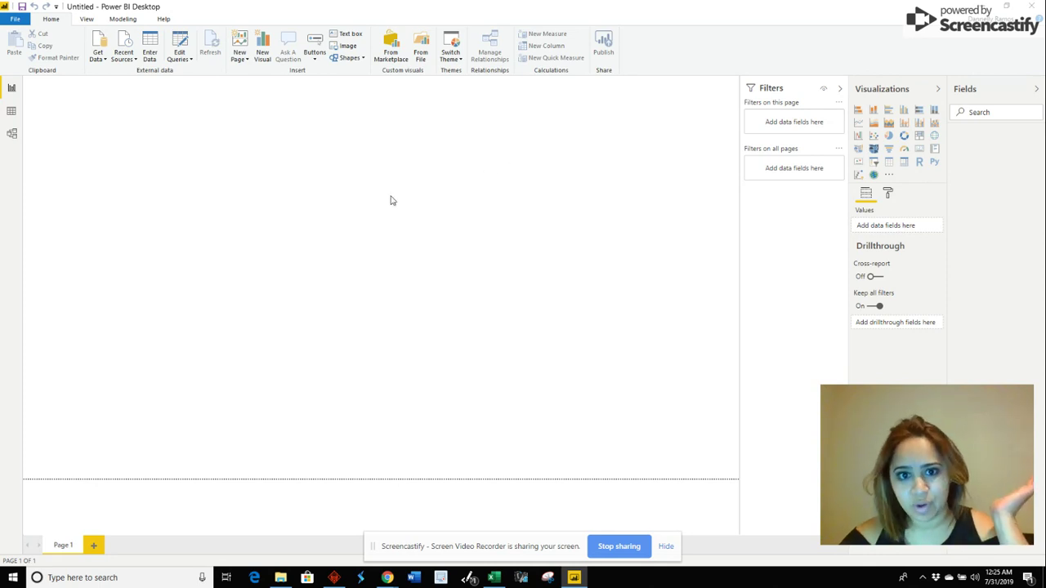
# Open the Edit Queries dropdown on the Home ribbon of the empty report.
pyautogui.click(179, 57)
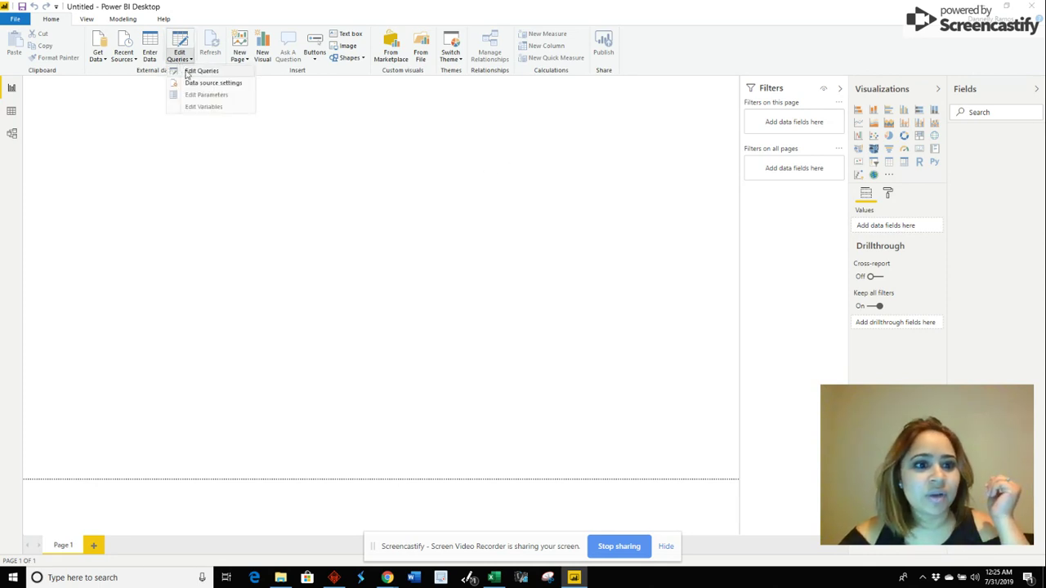
# Open the Power Query Editor and add a new blank query, Query1.
pyautogui.click(192, 73)
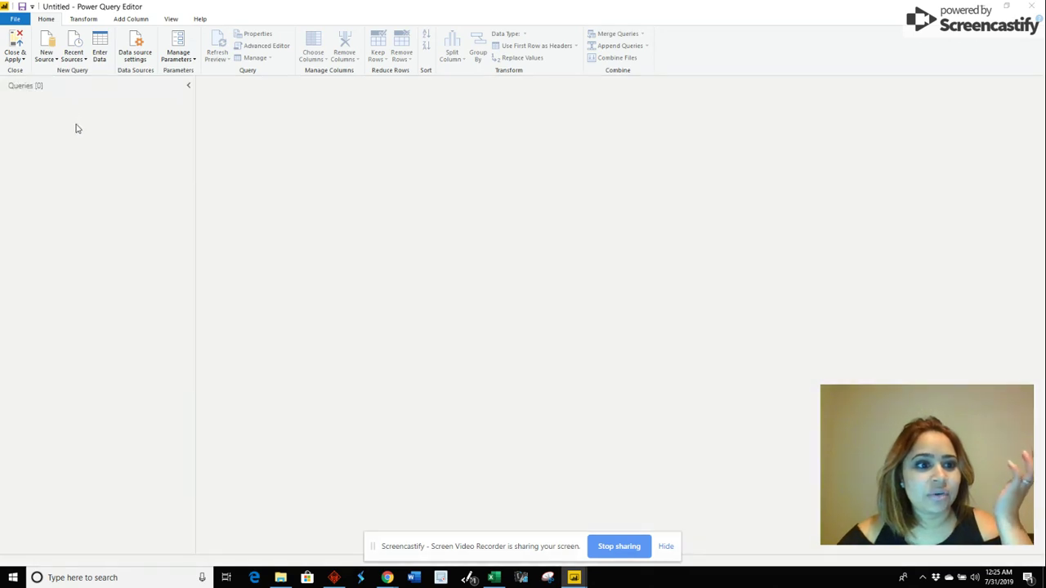
pyautogui.rightClick(75, 123)
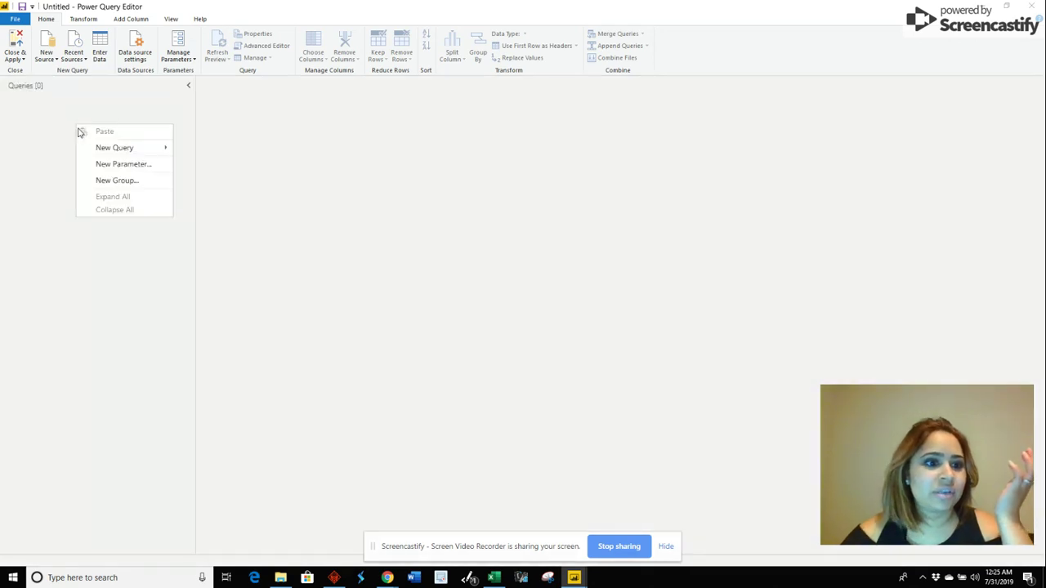
pyautogui.moveTo(111, 151)
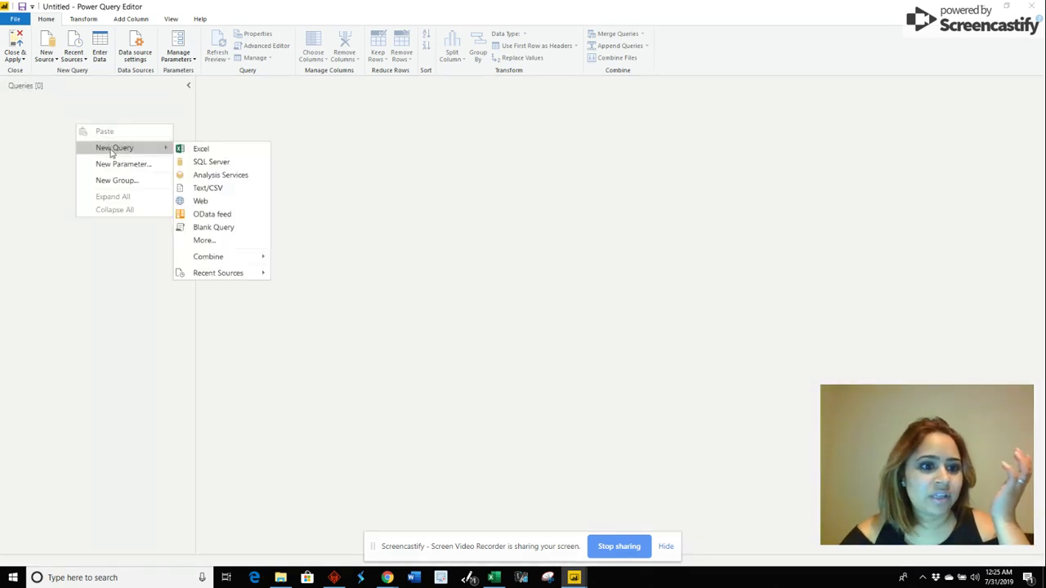
pyautogui.click(228, 228)
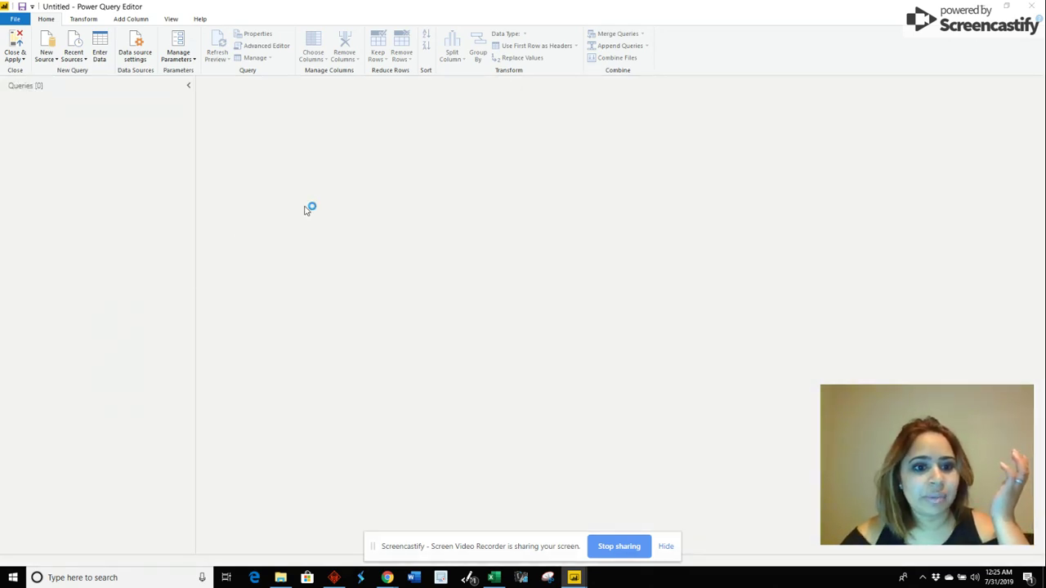
# Replace Query1's code with List.Dates code spanning 2017-1-1 to 2020-12-31.
pyautogui.rightClick(49, 108)
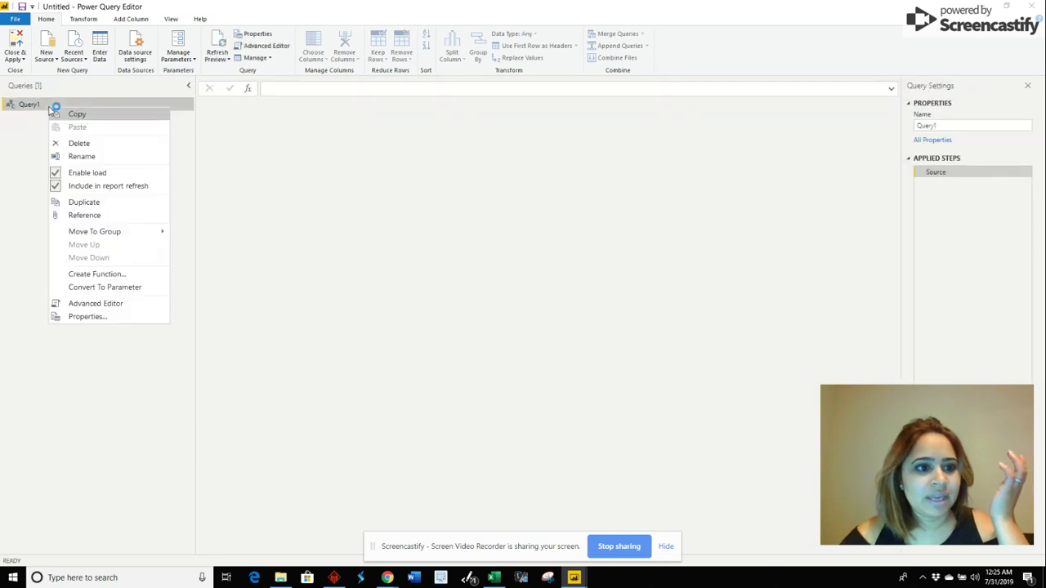
pyautogui.click(124, 306)
pyautogui.hotkey('ctrl', 'a')
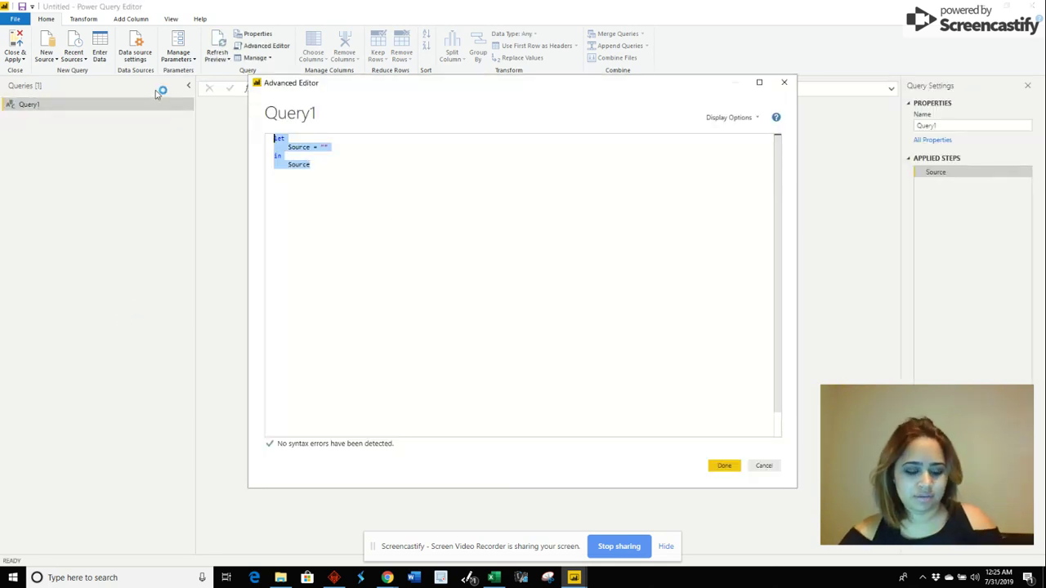
pyautogui.write('let     StartDate = #date(2017, 1, 1),     EndDate = #date(2020, 12, 31),     ListDates = List.Dates(StartDate, Number.From(EndDate - StartDate)+1, #duration(1,0,0,0)) in ListDates')
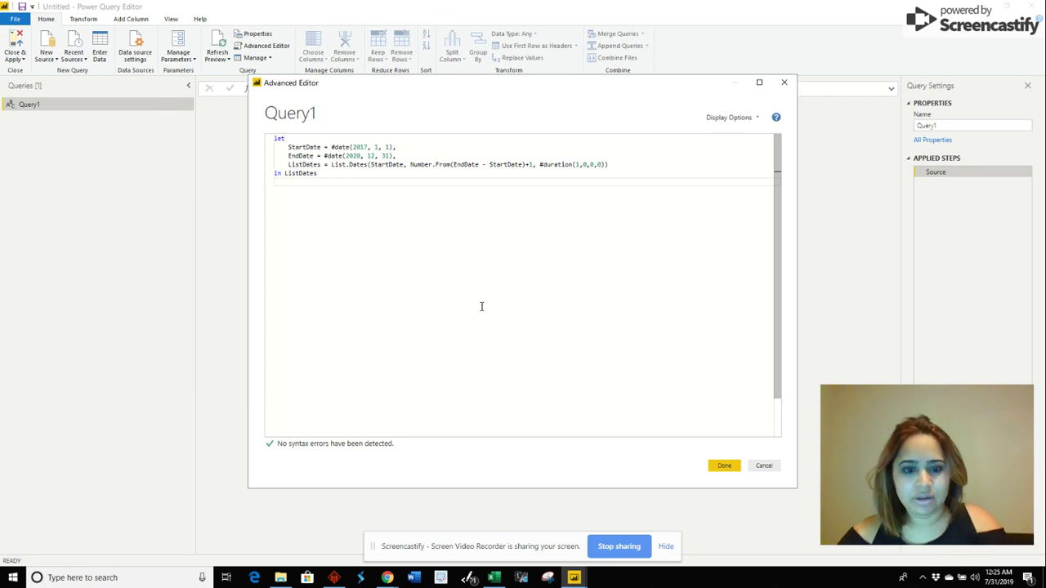
pyautogui.moveTo(402, 149); pyautogui.dragTo(295, 148)
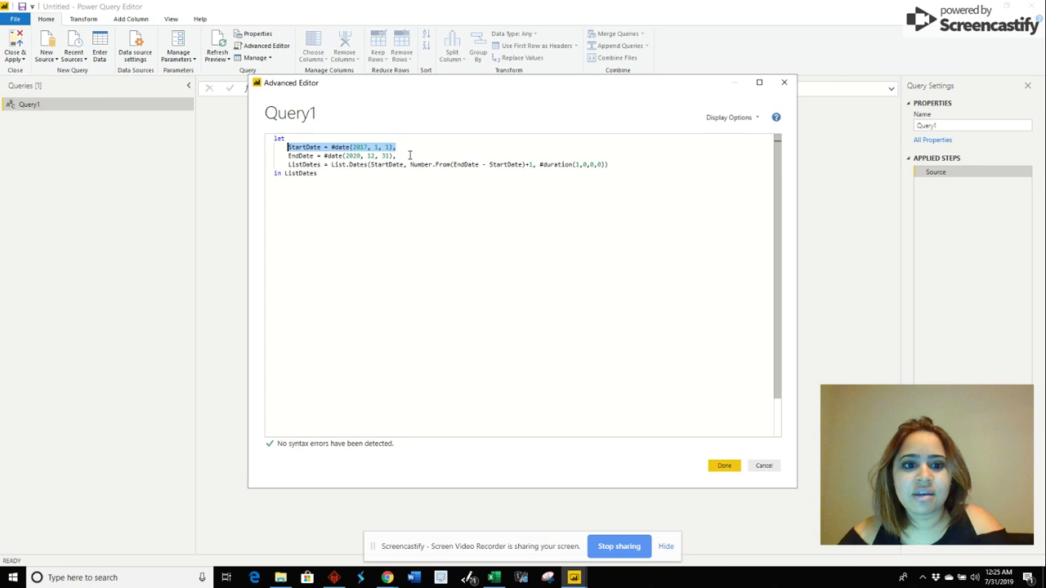
pyautogui.moveTo(410, 155); pyautogui.dragTo(614, 164)
pyautogui.click(391, 190)
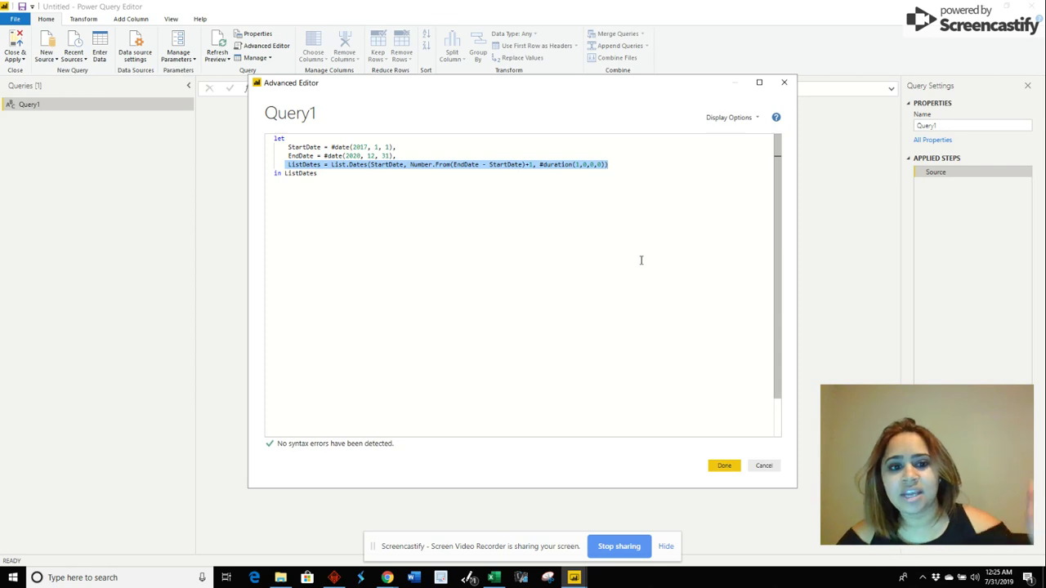
# Convert the date list into a table and rename Column1 to Date.
pyautogui.click(723, 465)
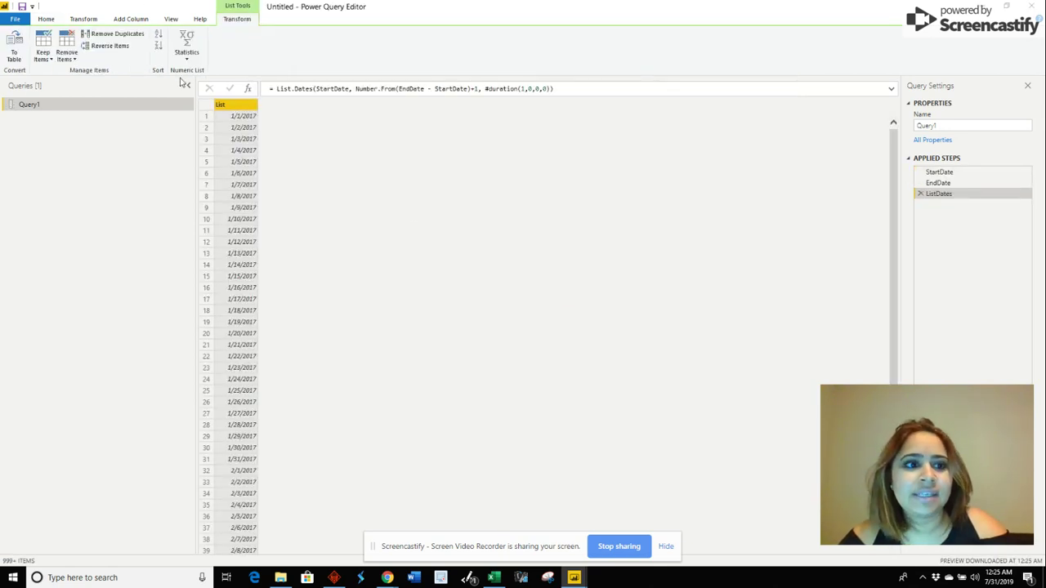
pyautogui.click(17, 53)
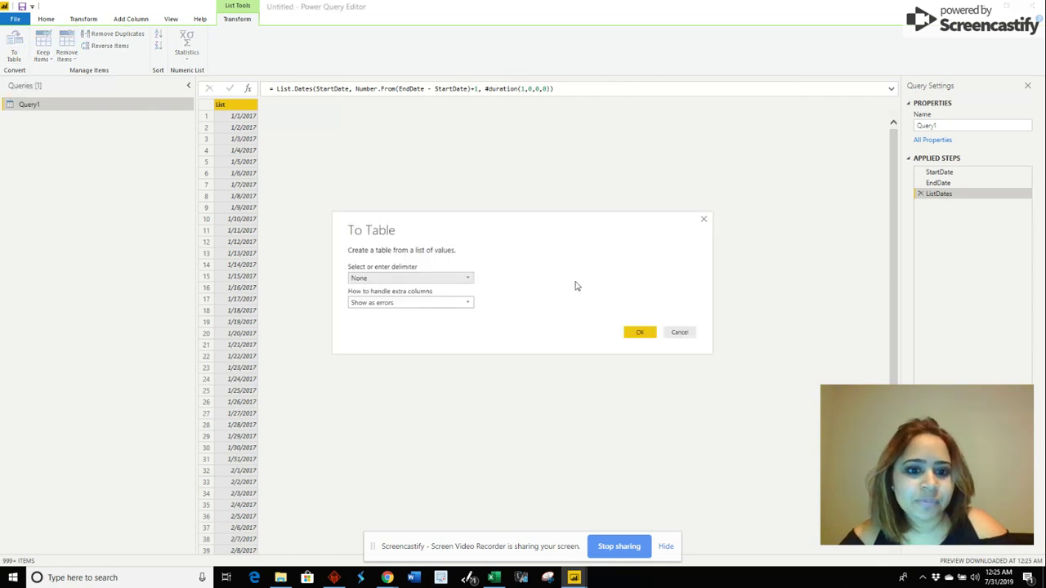
pyautogui.click(639, 332)
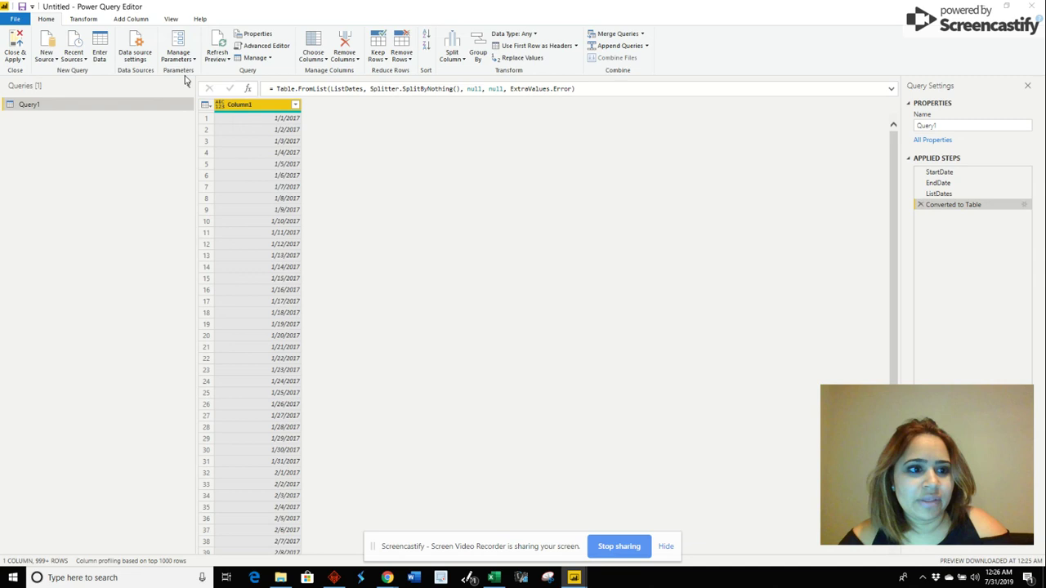
pyautogui.doubleClick(251, 107)
pyautogui.write('Date')
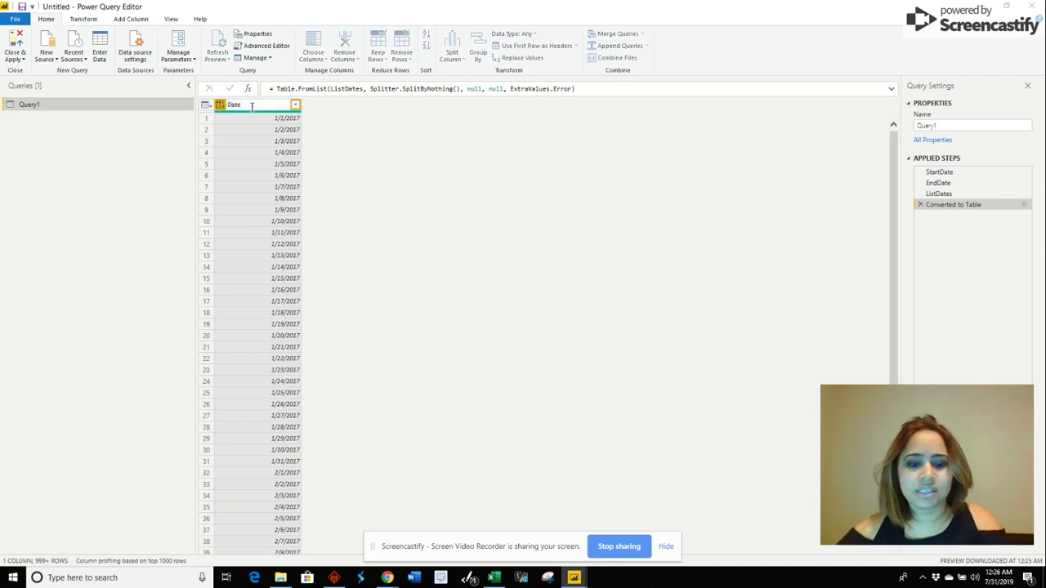
pyautogui.press('Return')
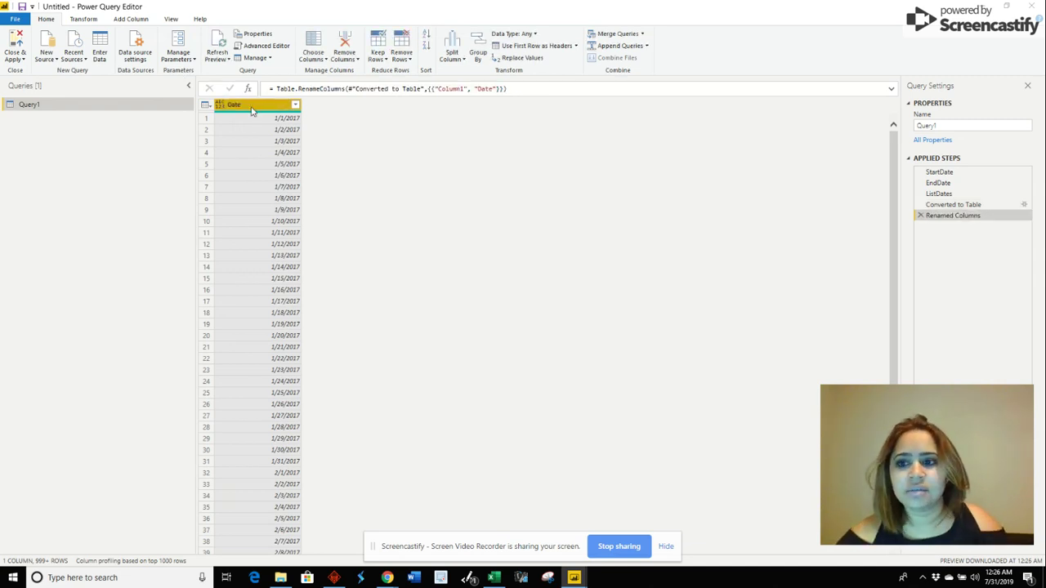
# Rename the query from Query1 to Calendar.
pyautogui.click(943, 122)
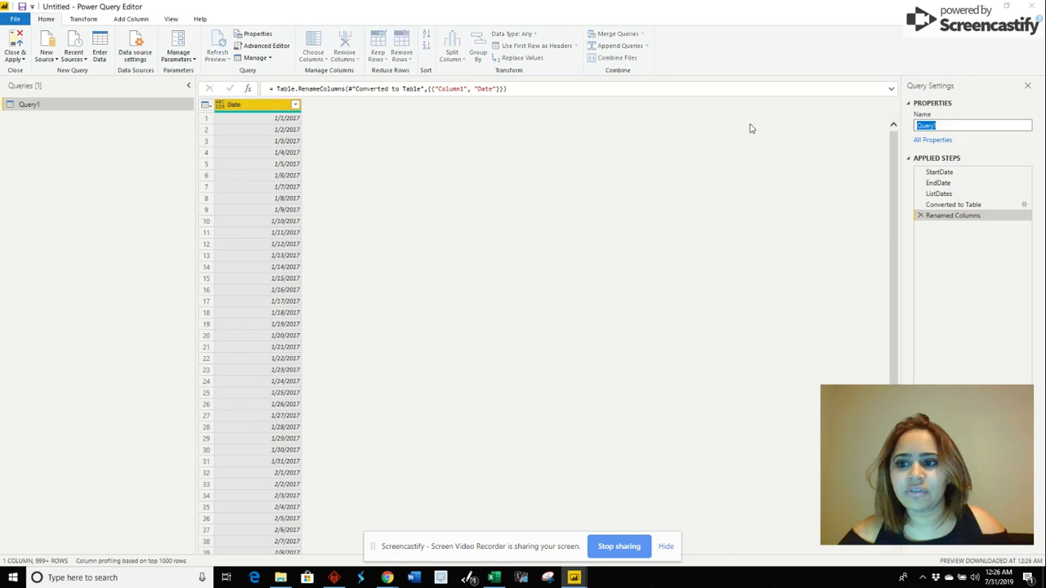
pyautogui.write('Calen')
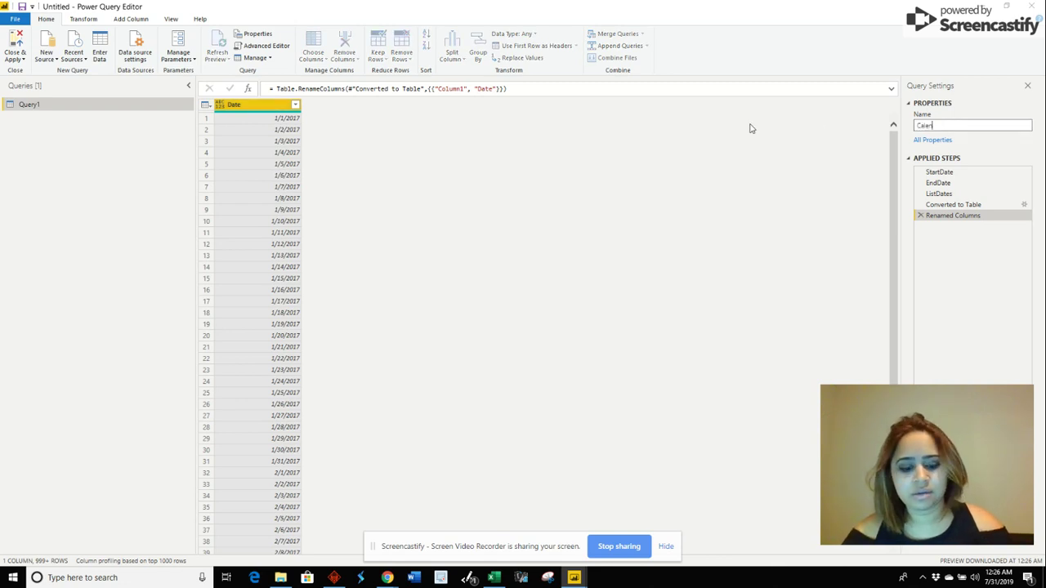
pyautogui.write('dar')
pyautogui.press('Return')
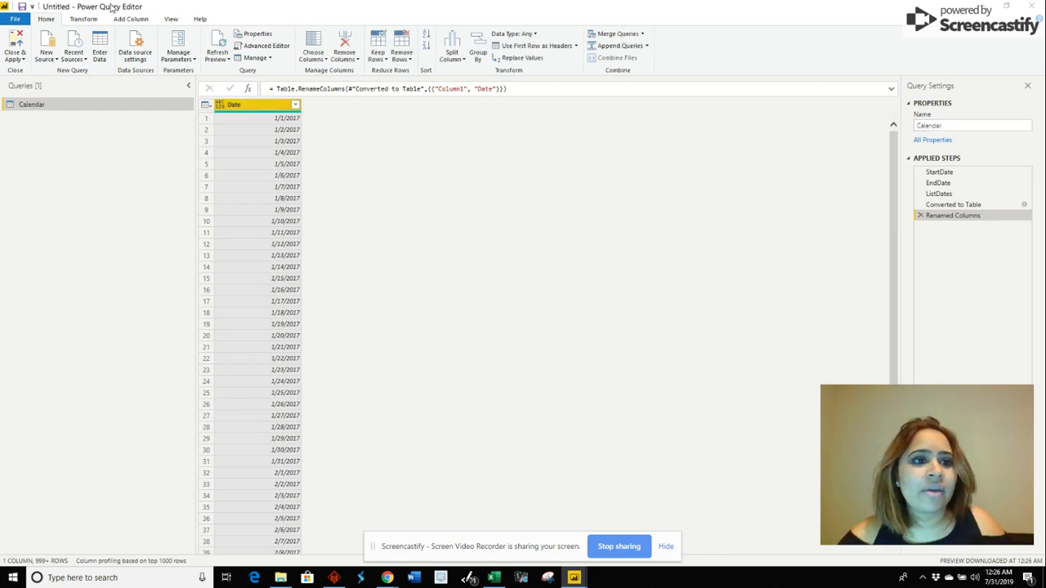
# Add Year, Start of Month and Month Name columns derived from Date.
pyautogui.click(131, 18)
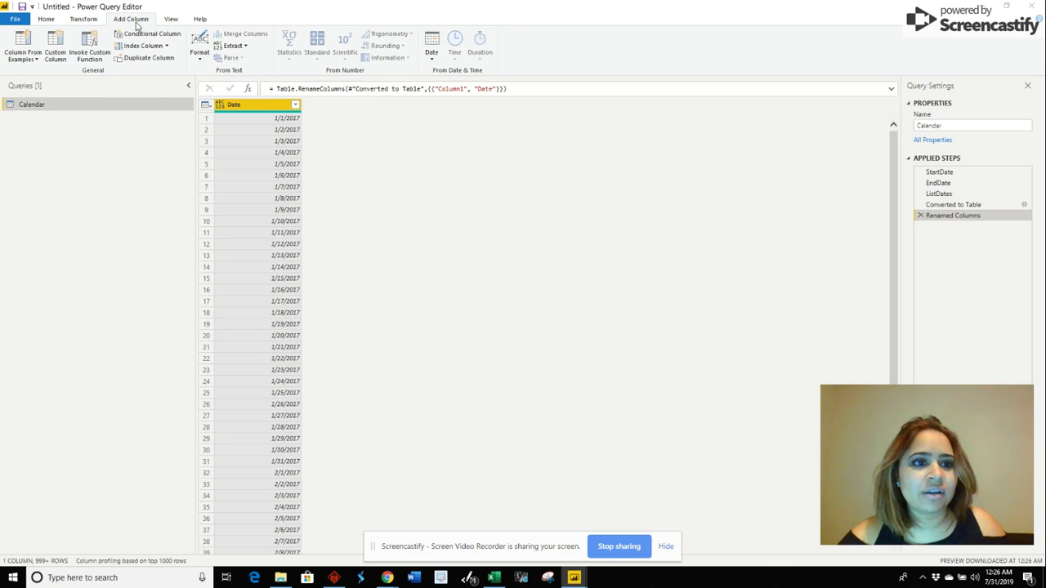
pyautogui.click(432, 49)
pyautogui.moveTo(472, 109)
pyautogui.click(542, 109)
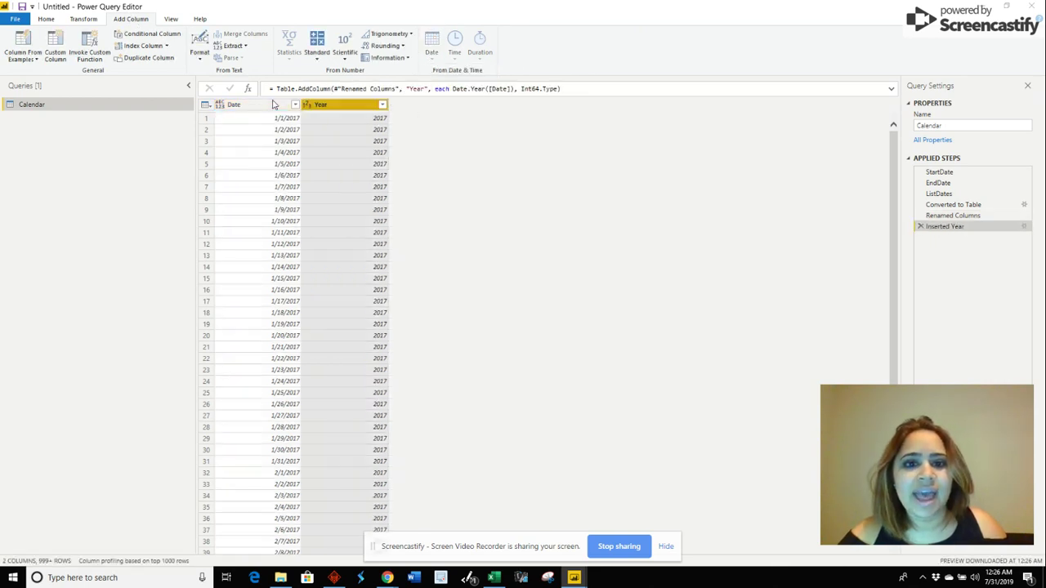
pyautogui.click(431, 50)
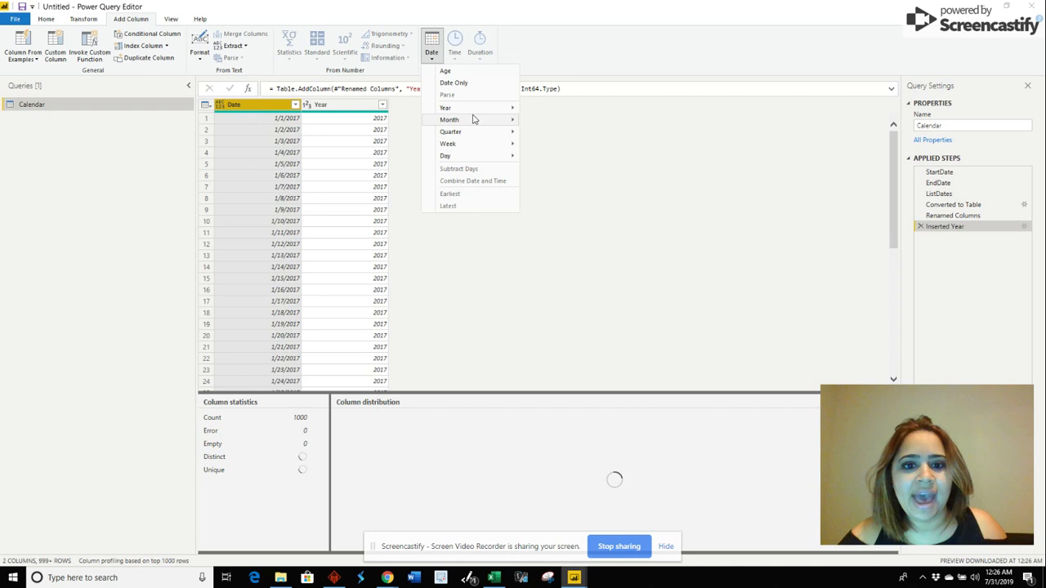
pyautogui.moveTo(506, 121)
pyautogui.click(546, 131)
pyautogui.click(289, 118)
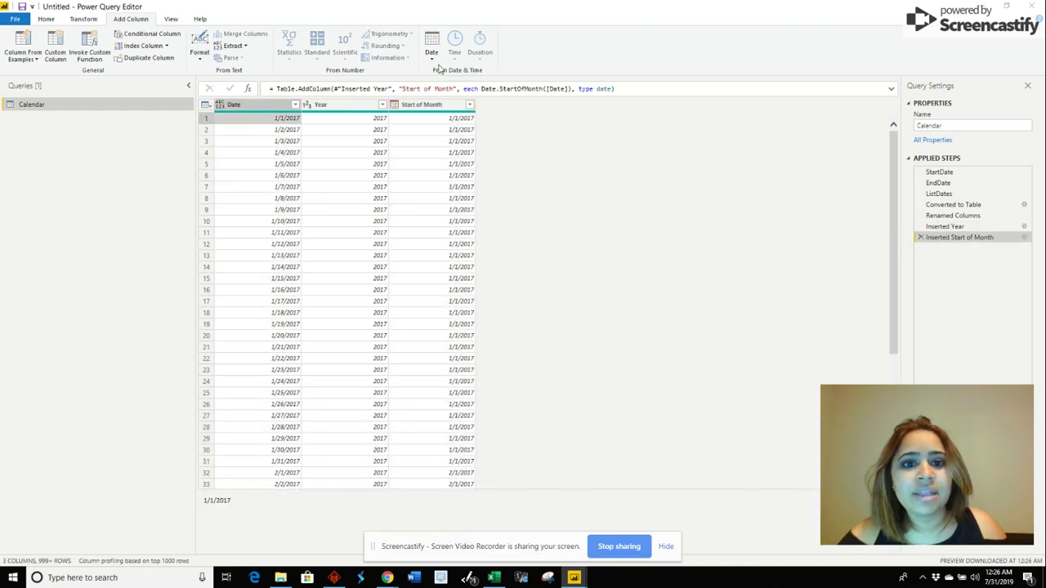
pyautogui.click(431, 49)
pyautogui.moveTo(470, 120)
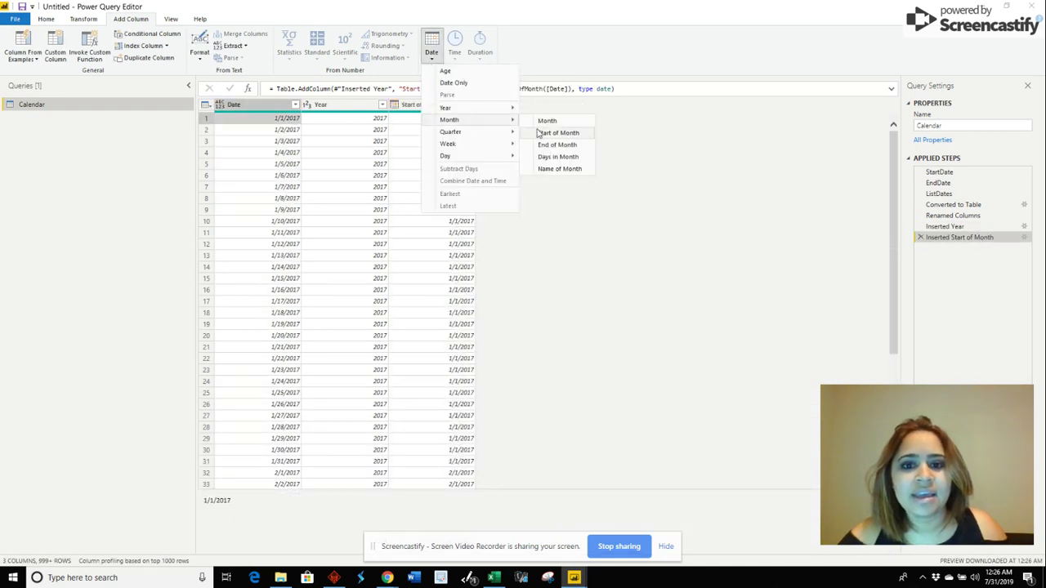
pyautogui.click(562, 169)
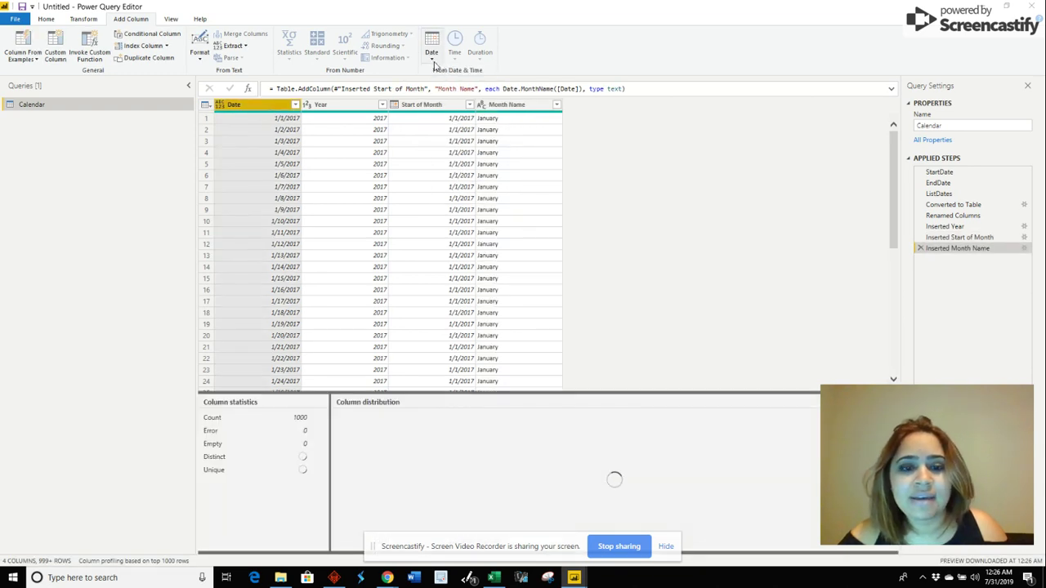
# Add a month-number column and rename it MonthNum in the formula bar.
pyautogui.click(432, 53)
pyautogui.moveTo(484, 121)
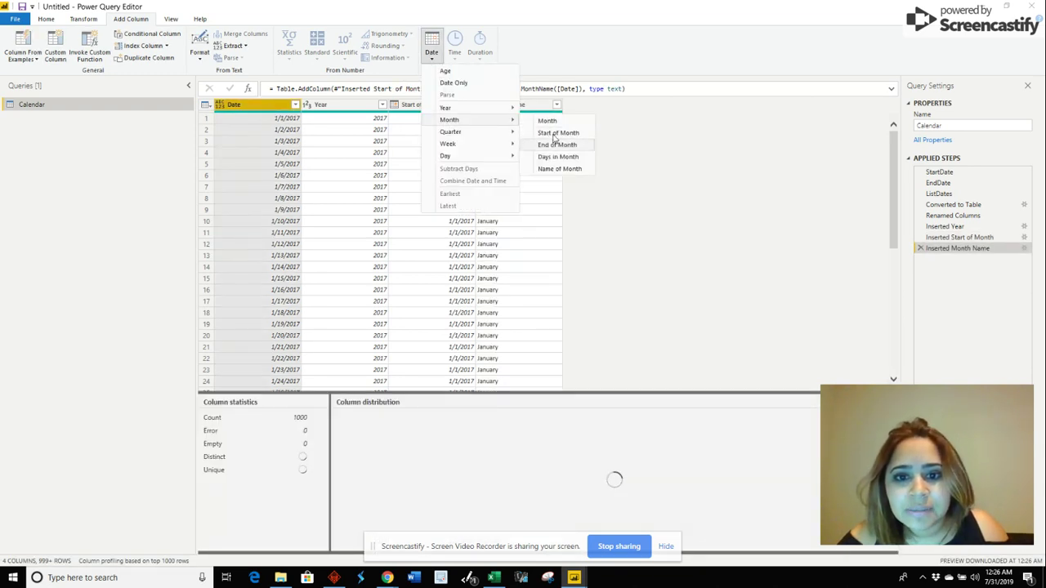
pyautogui.click(547, 121)
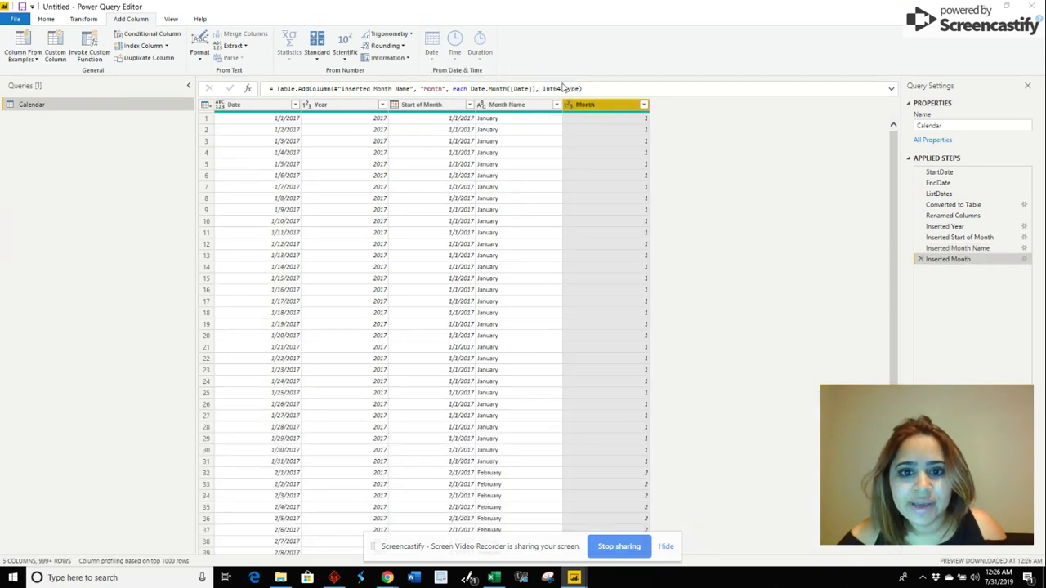
pyautogui.click(435, 88)
pyautogui.write('Num')
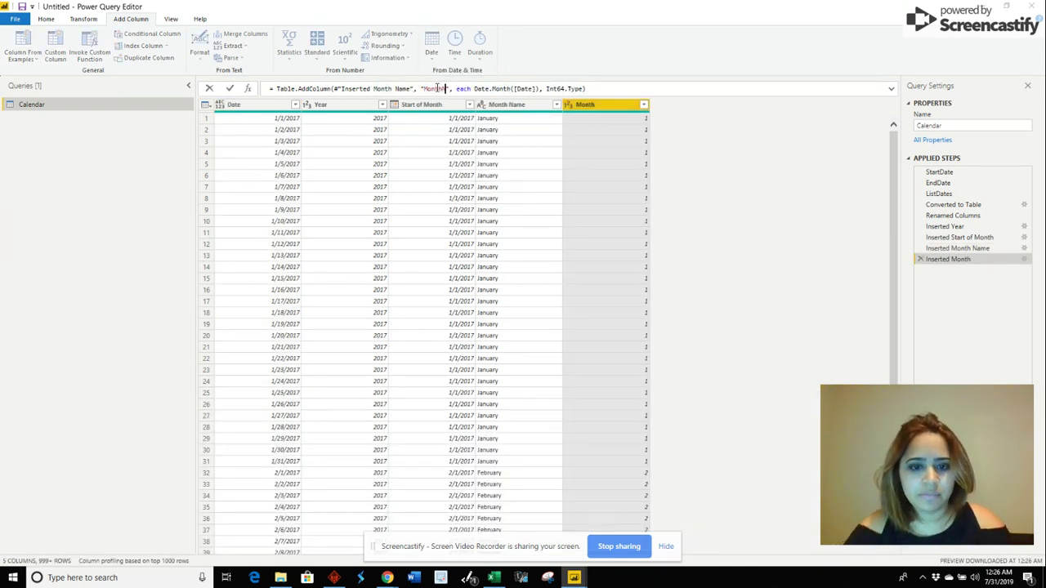
pyautogui.press('Return')
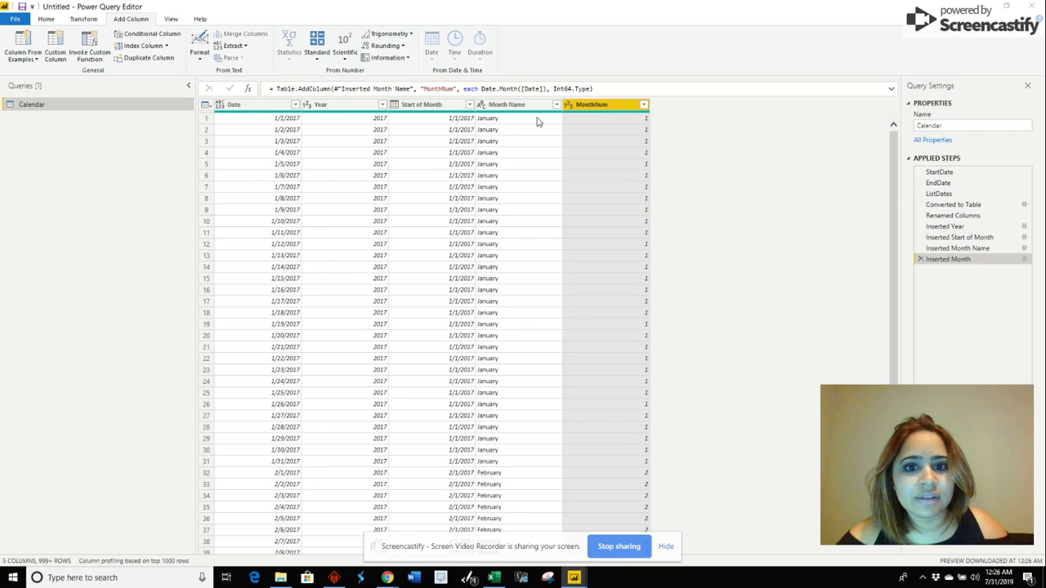
pyautogui.click(538, 120)
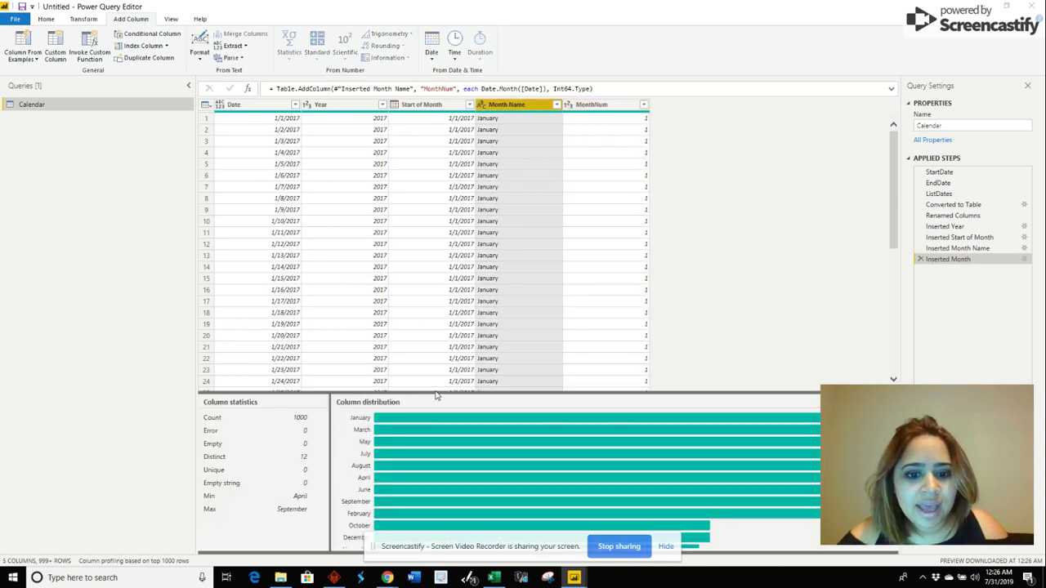
# Turn off the column profile and extract the first 3 characters of Month Name.
pyautogui.click(172, 20)
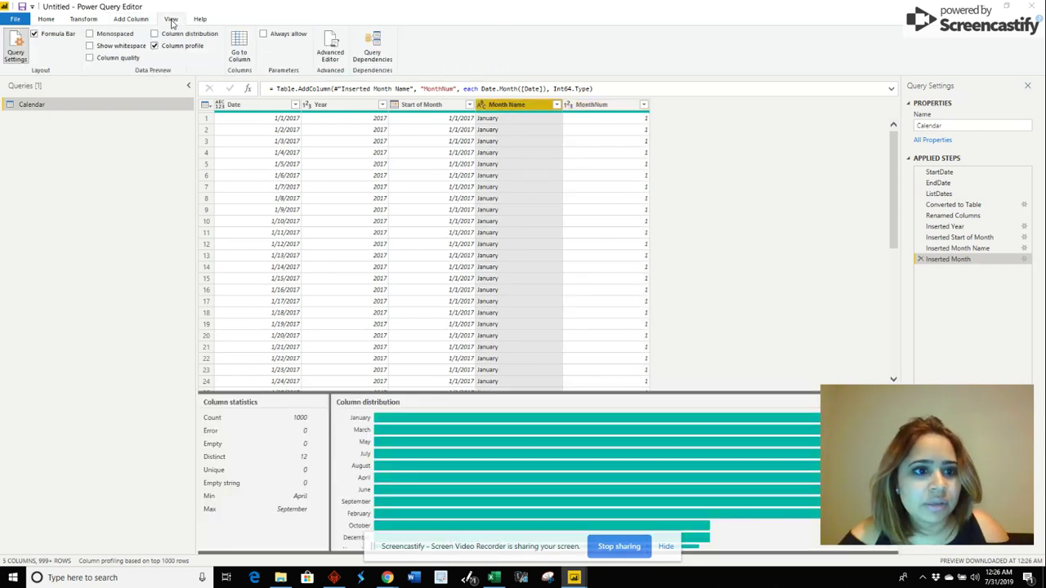
pyautogui.click(155, 46)
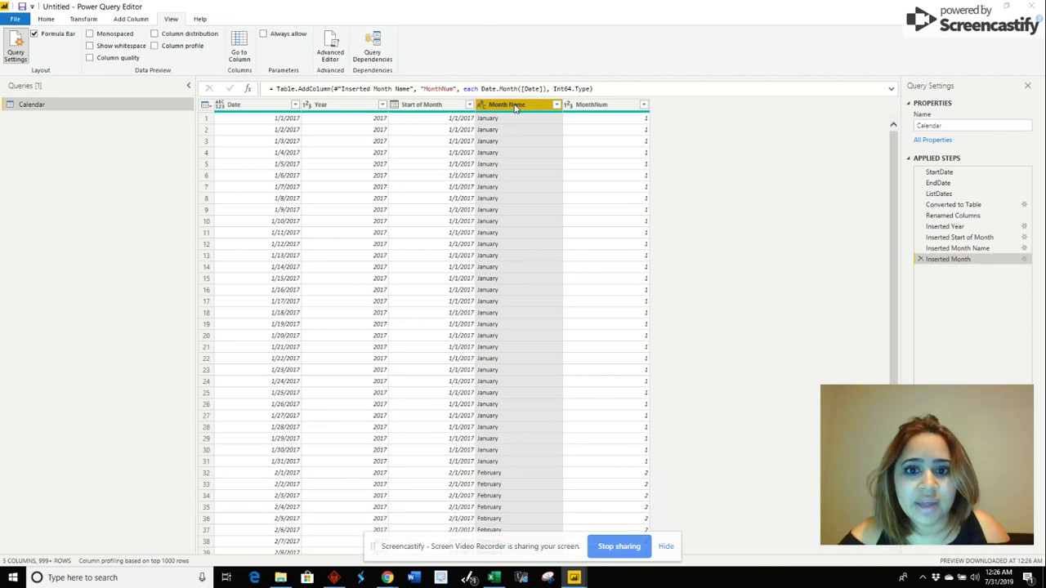
pyautogui.click(132, 21)
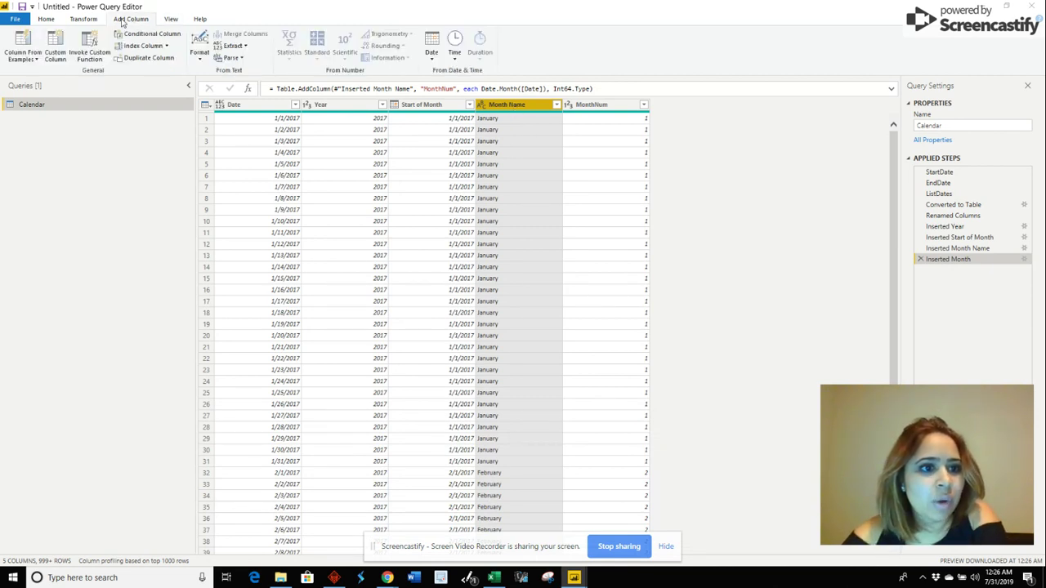
pyautogui.click(236, 47)
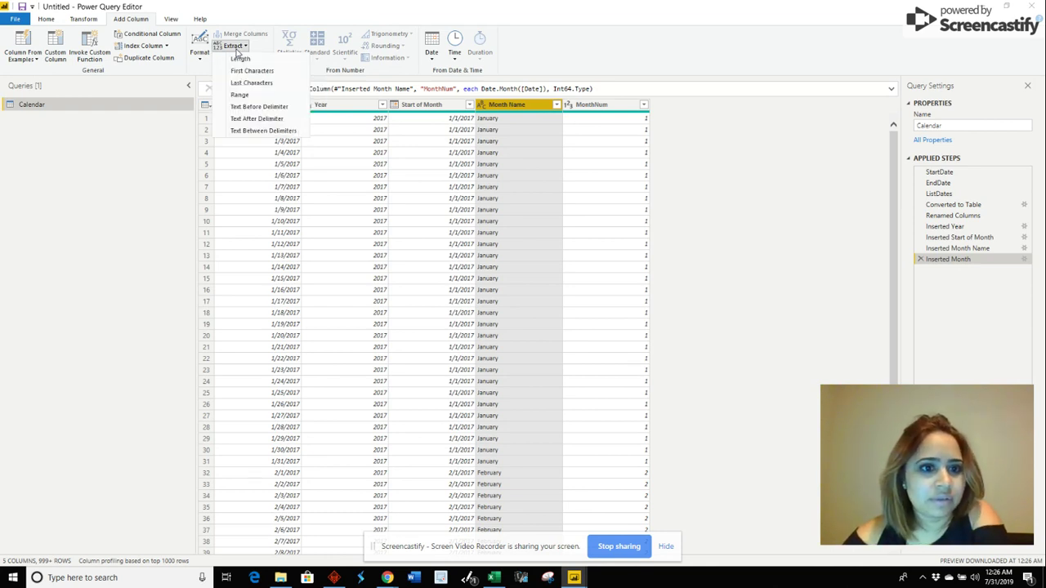
pyautogui.click(237, 72)
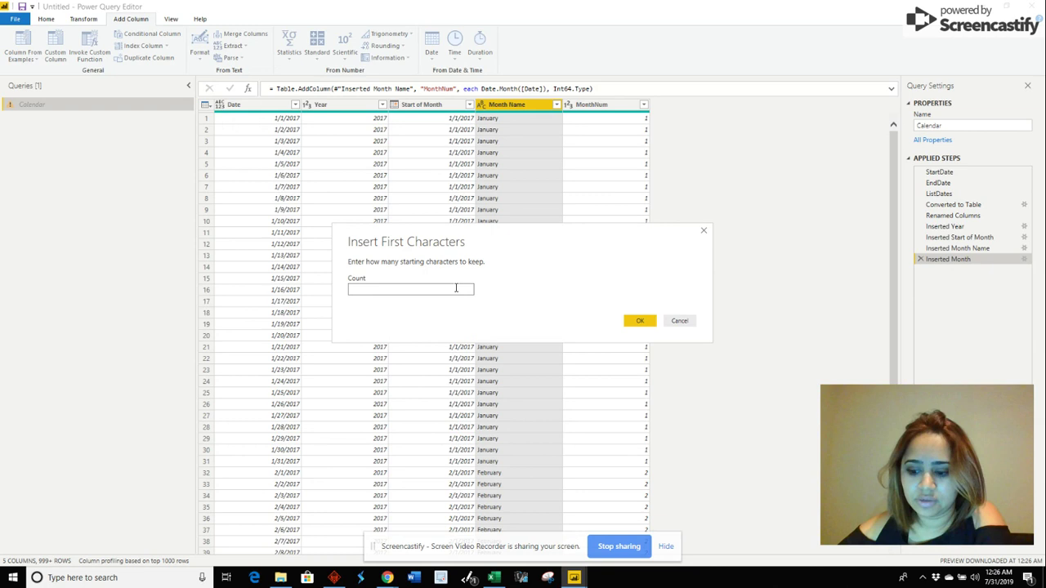
pyautogui.press('Return')
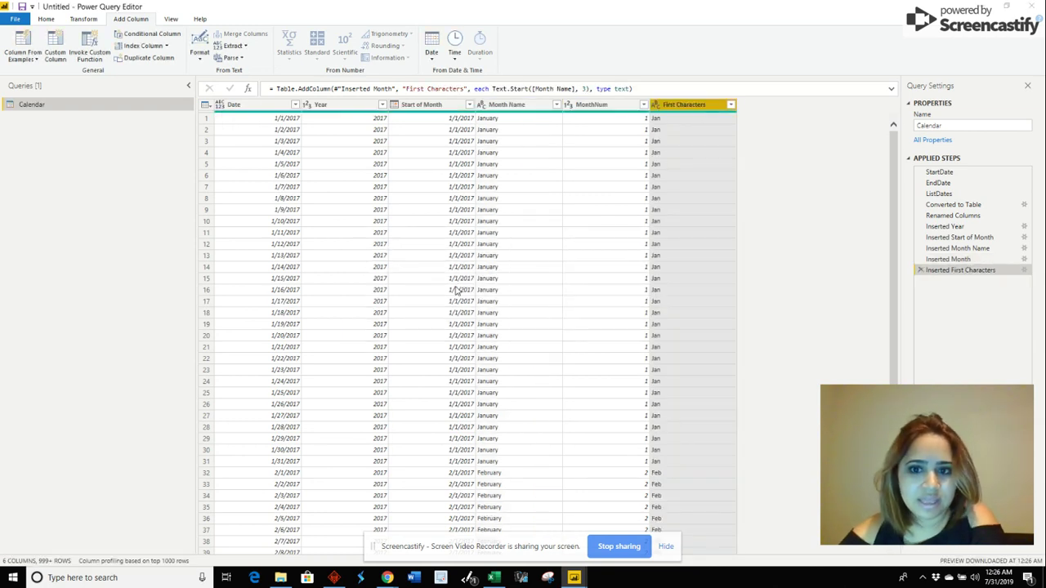
# Rename the extracted column to Month in the formula bar.
pyautogui.moveTo(466, 88); pyautogui.dragTo(413, 88)
pyautogui.write('Mont')
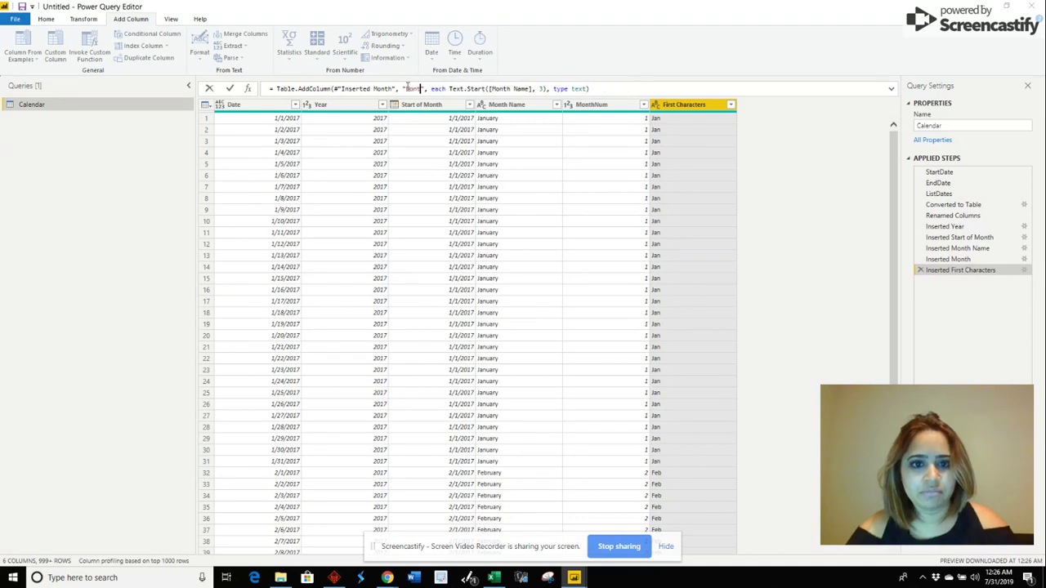
pyautogui.write('h')
pyautogui.press('Return')
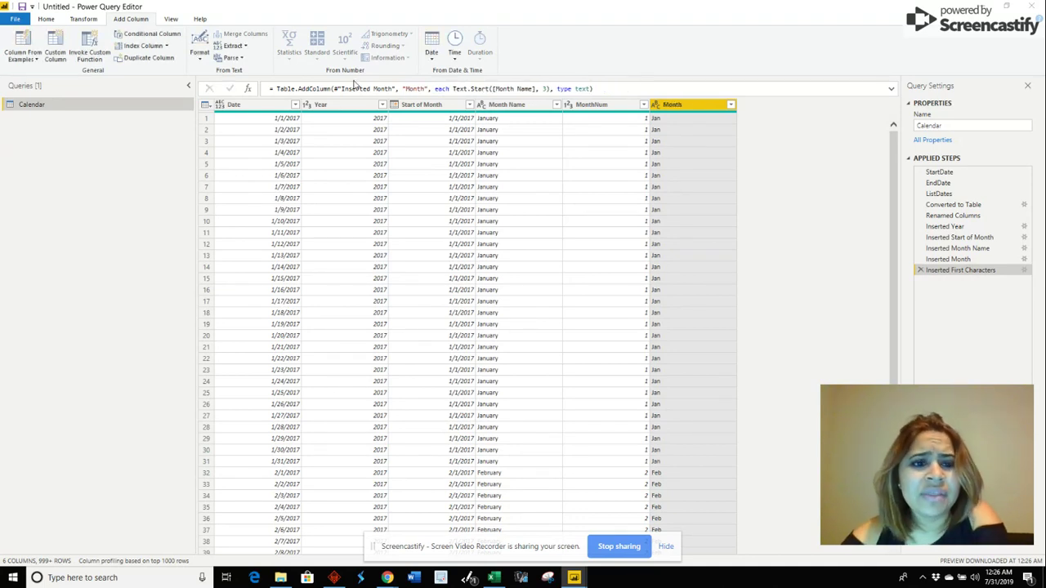
pyautogui.click(270, 130)
# Add Quarter of Year and Start of Quarter columns from the Date column.
pyautogui.click(432, 49)
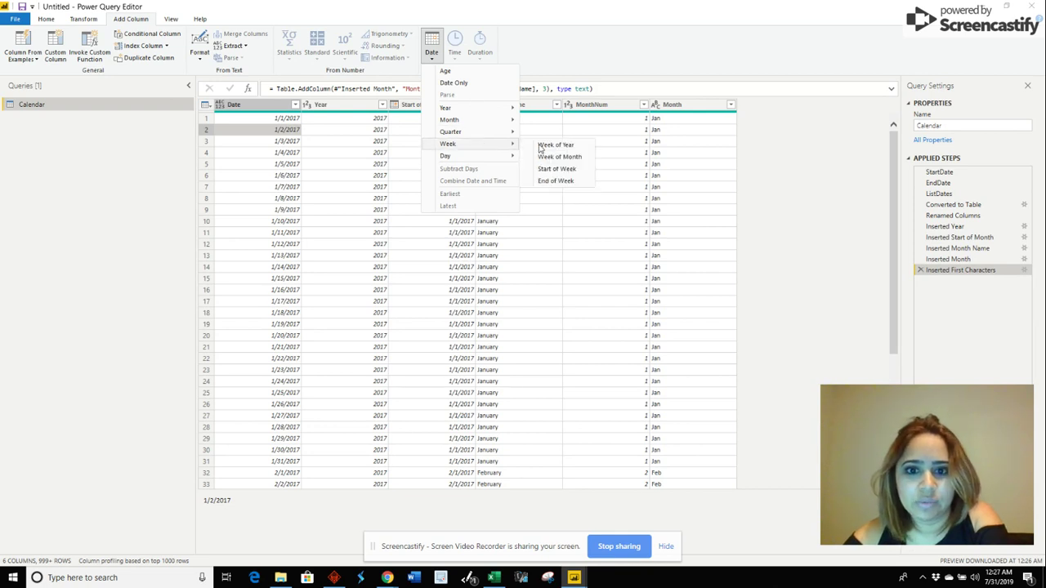
pyautogui.moveTo(500, 132)
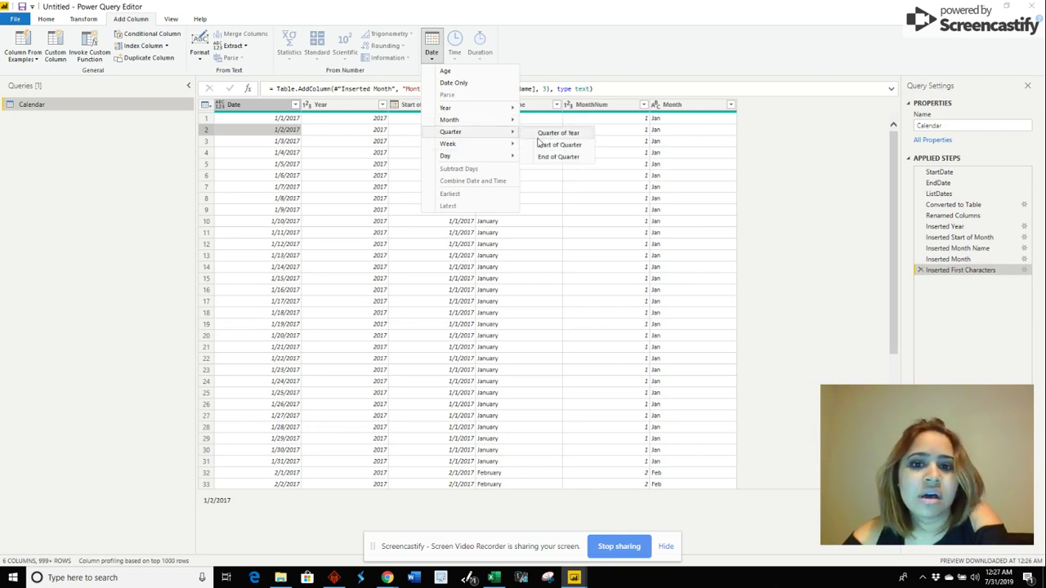
pyautogui.click(558, 134)
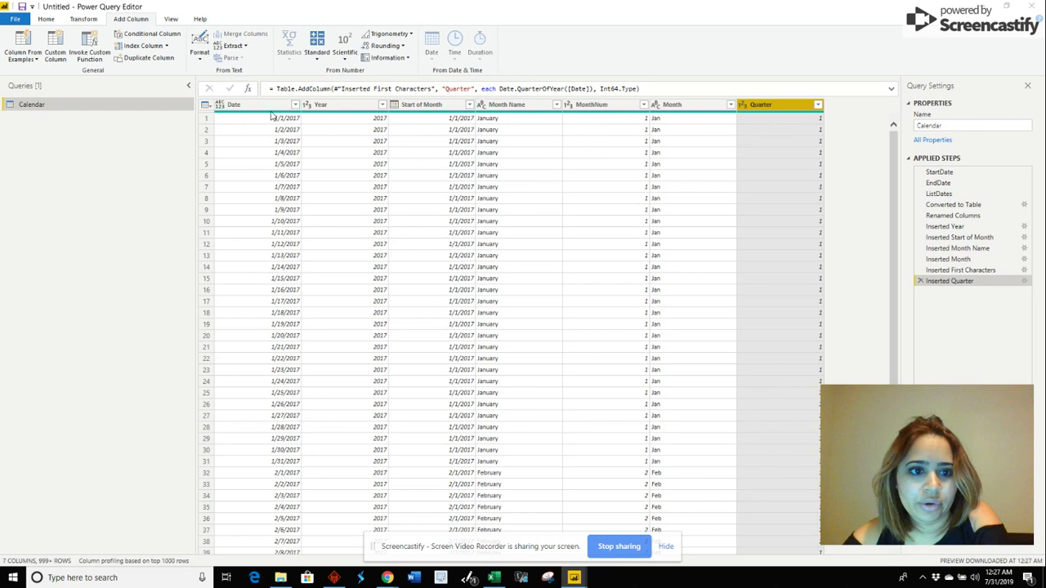
pyautogui.click(271, 106)
pyautogui.click(431, 49)
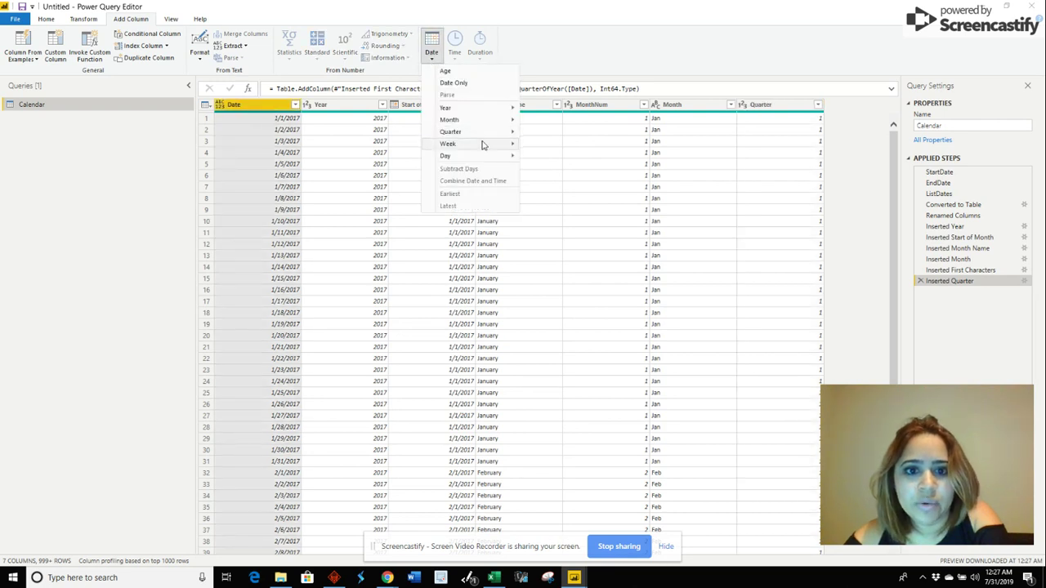
pyautogui.moveTo(478, 132)
pyautogui.click(557, 146)
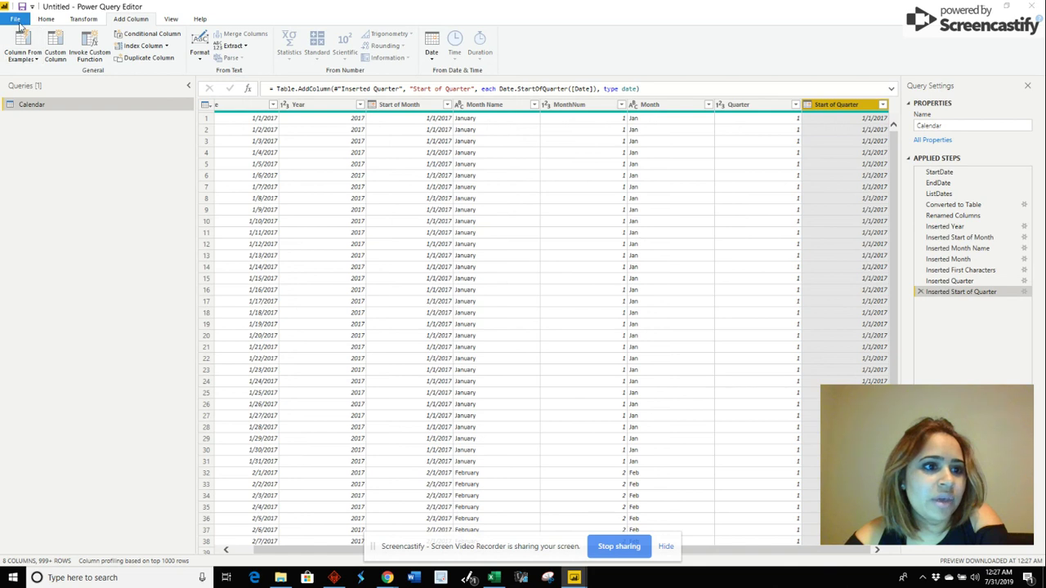
# Close and apply the query, then build a table of Month with Count of Date.
pyautogui.click(17, 19)
pyautogui.click(24, 36)
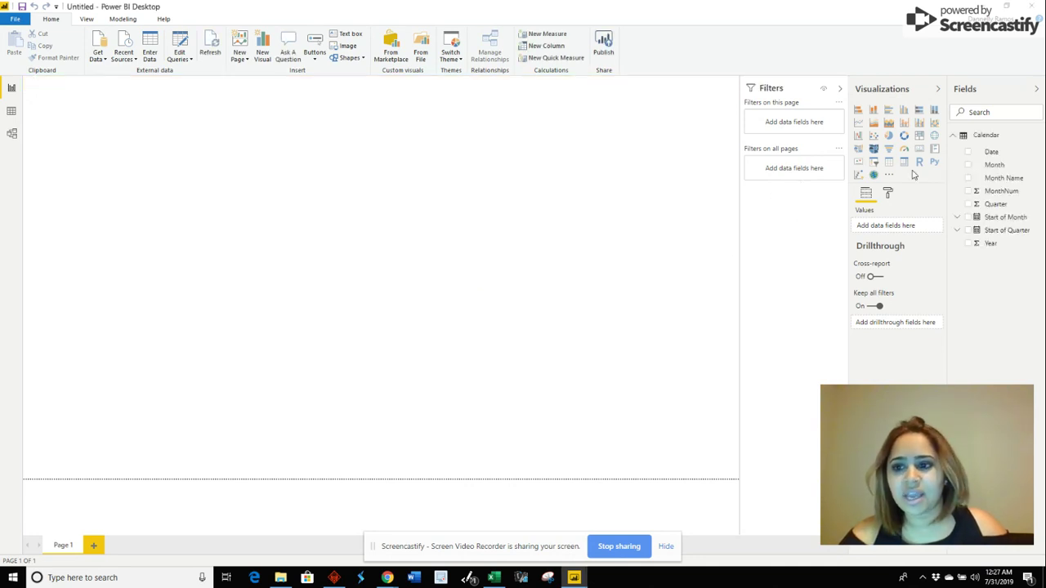
pyautogui.moveTo(1002, 167); pyautogui.dragTo(515, 183)
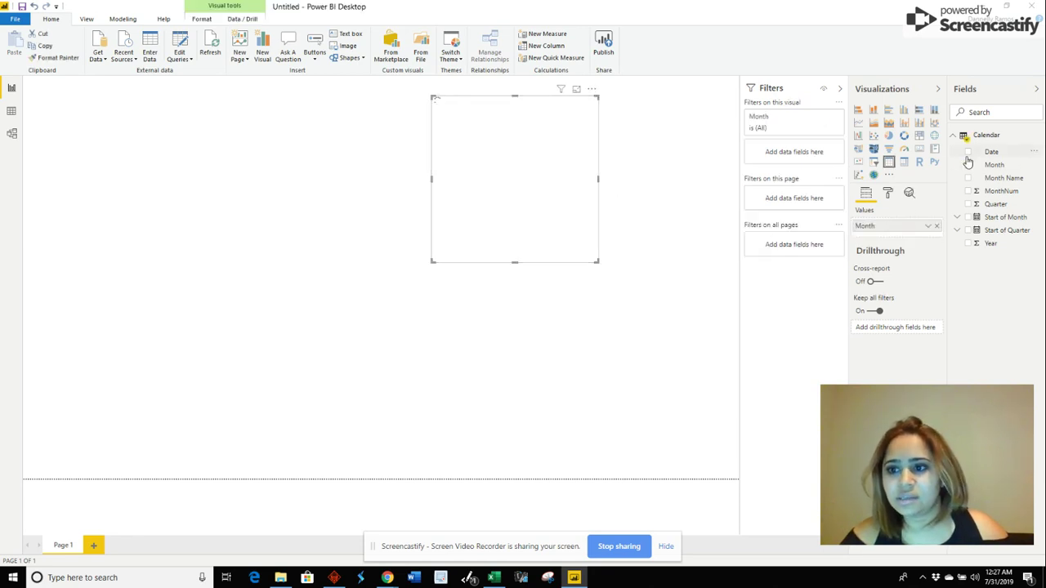
pyautogui.moveTo(991, 156); pyautogui.dragTo(895, 239)
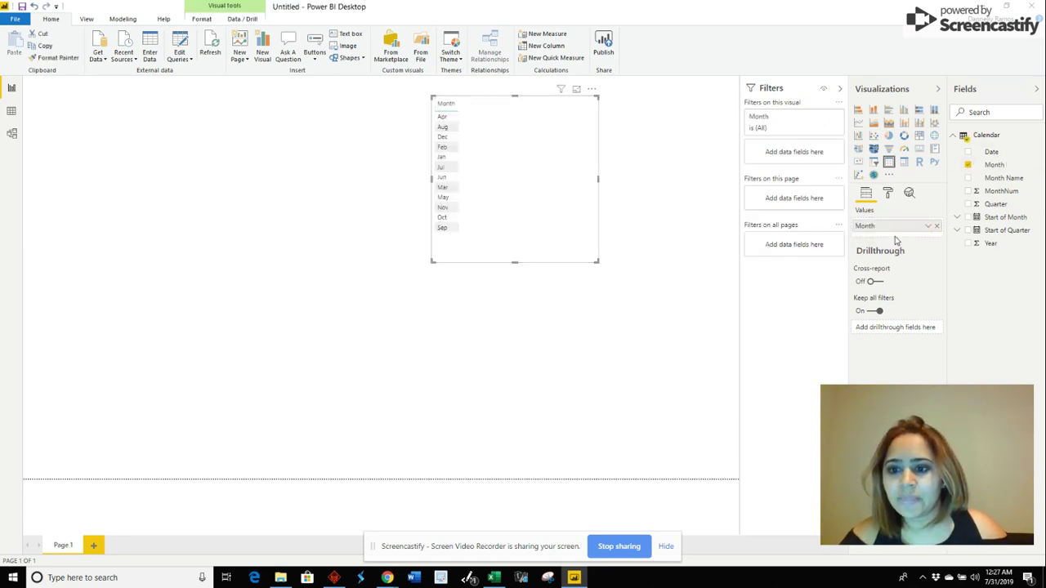
pyautogui.click(927, 240)
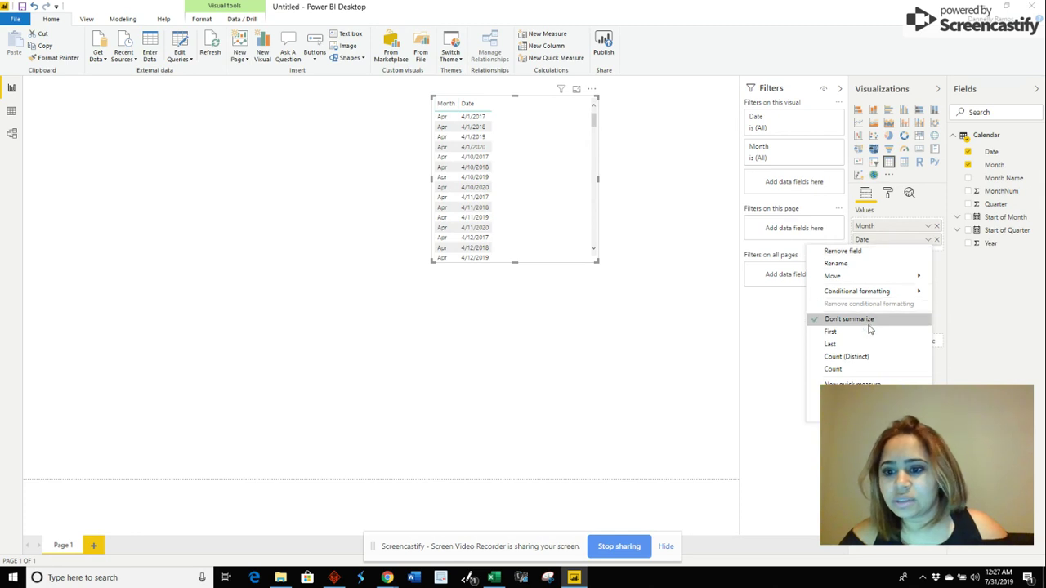
pyautogui.click(864, 372)
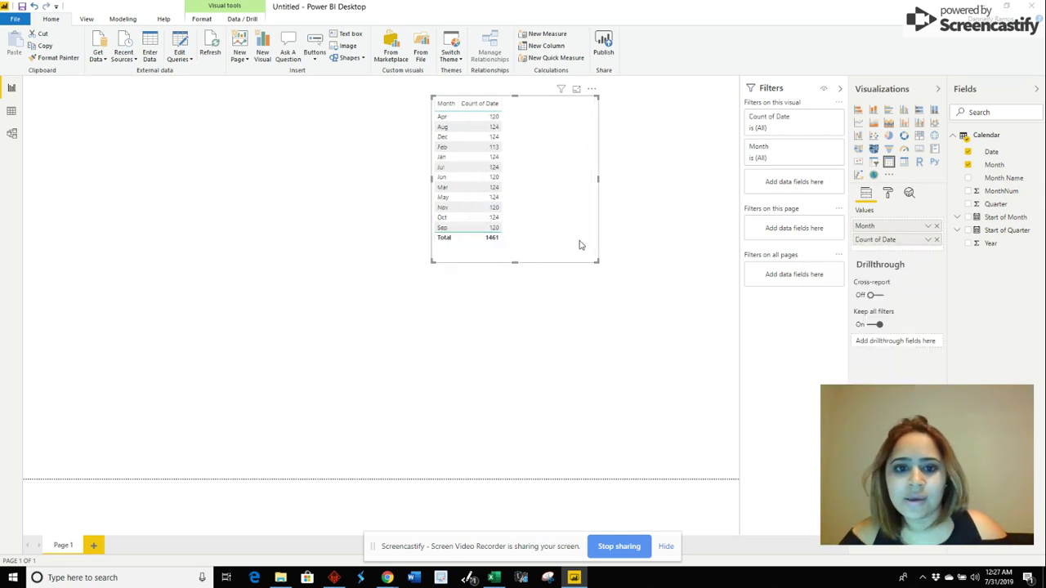
# Set the table's grid text to 13 pt, enlarge the visual, and test sorting by Month.
pyautogui.click(889, 193)
pyautogui.click(888, 274)
pyautogui.scroll(-5, 891, 295)
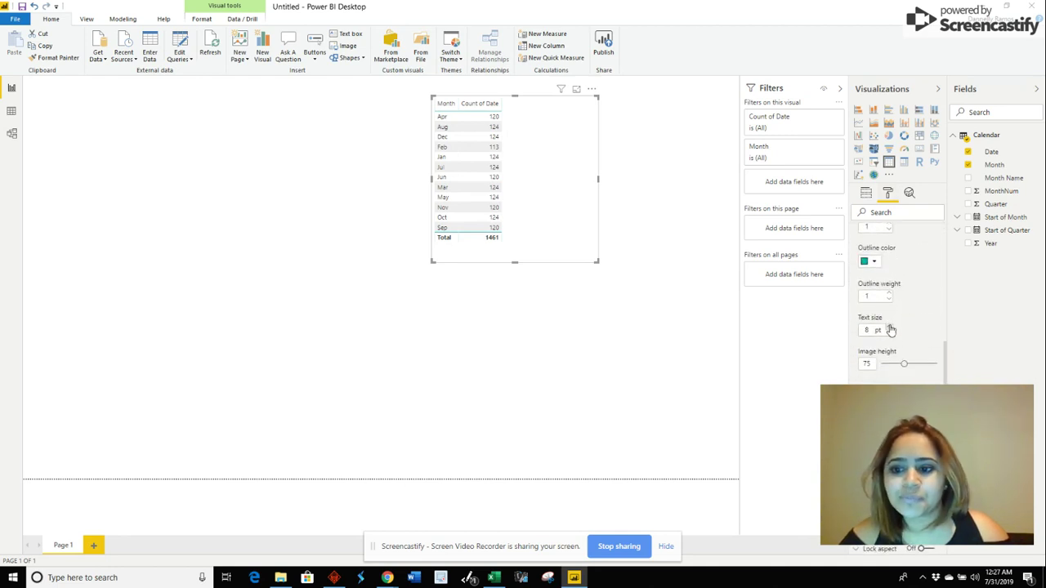
pyautogui.click(890, 326)
pyautogui.click(890, 326)
pyautogui.click(890, 326)
pyautogui.click(889, 326)
pyautogui.click(890, 326)
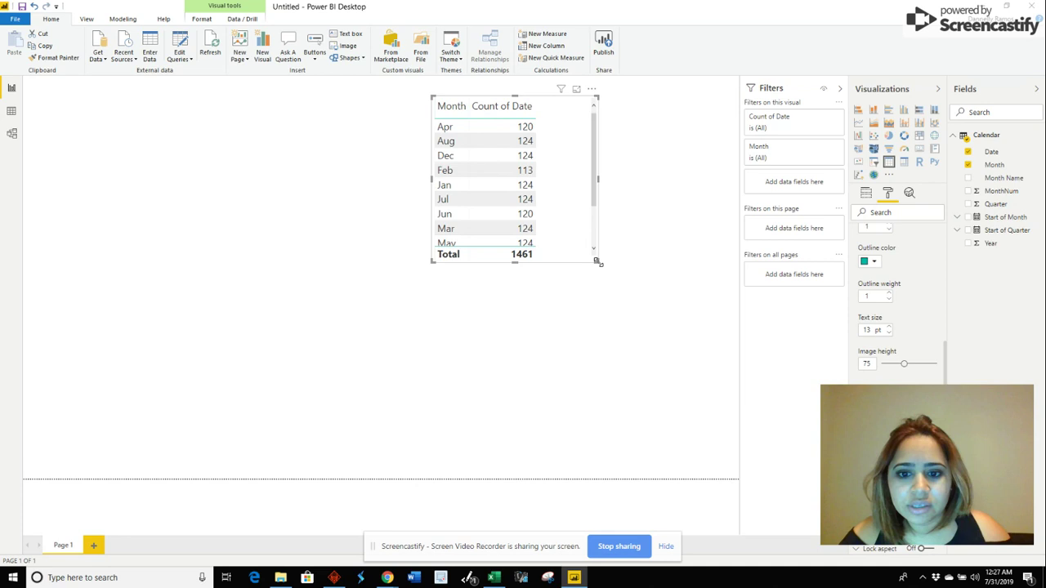
pyautogui.moveTo(597, 262); pyautogui.dragTo(622, 333)
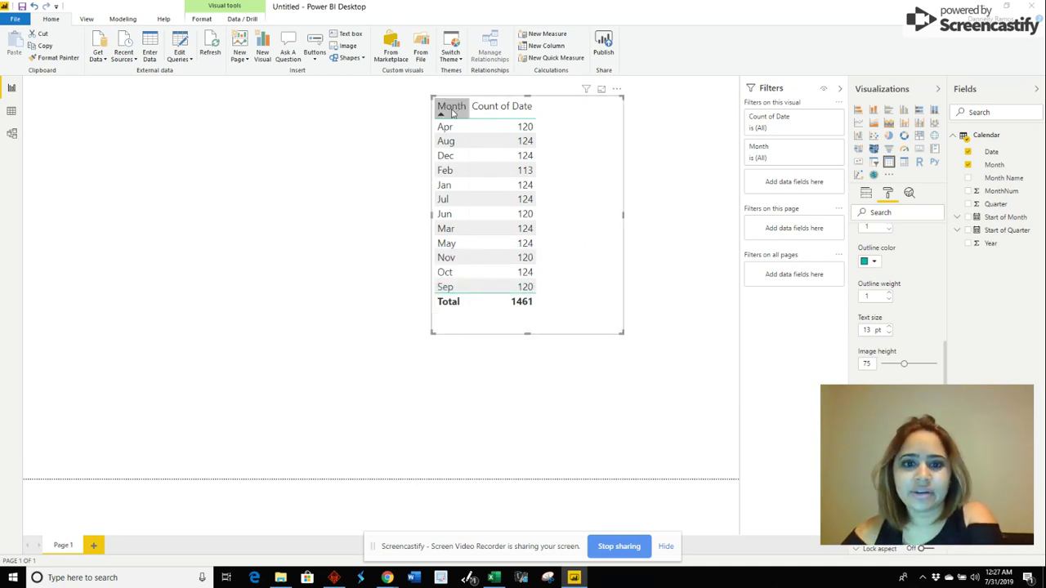
pyautogui.click(453, 108)
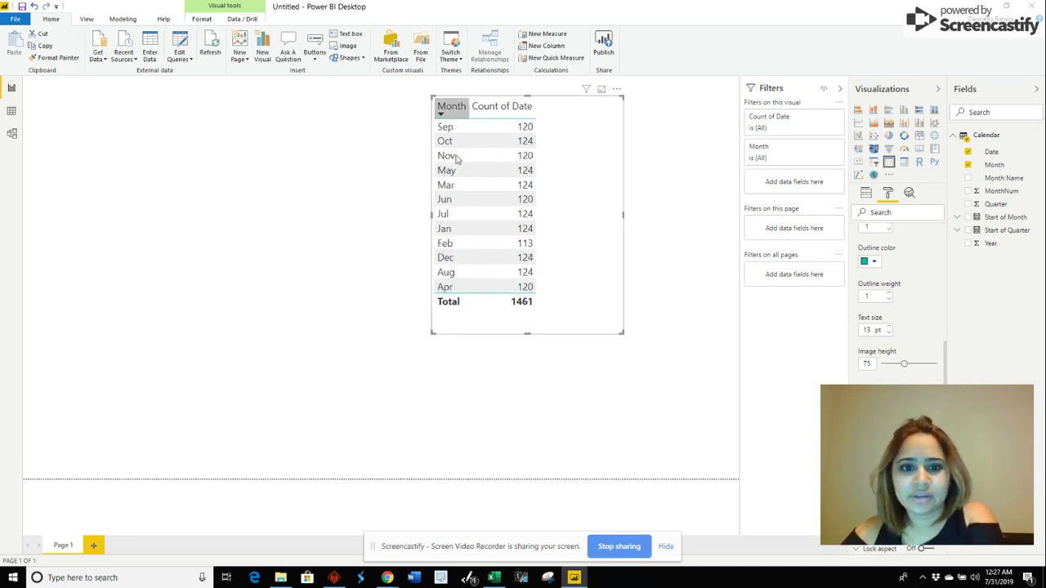
pyautogui.click(454, 108)
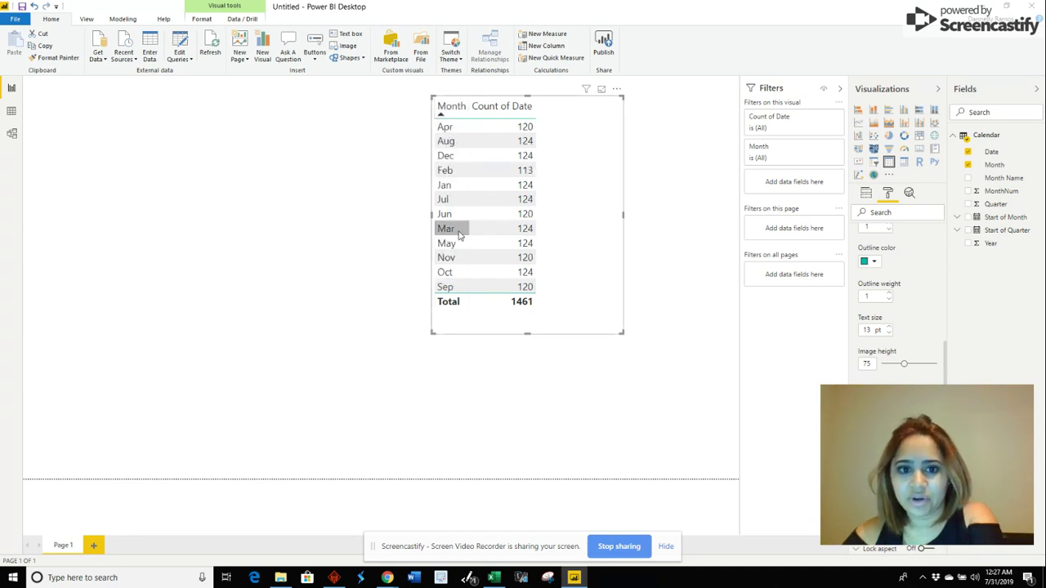
# In Data view, format Start of Quarter and Start of Month as M/d/yyyy dates.
pyautogui.click(12, 110)
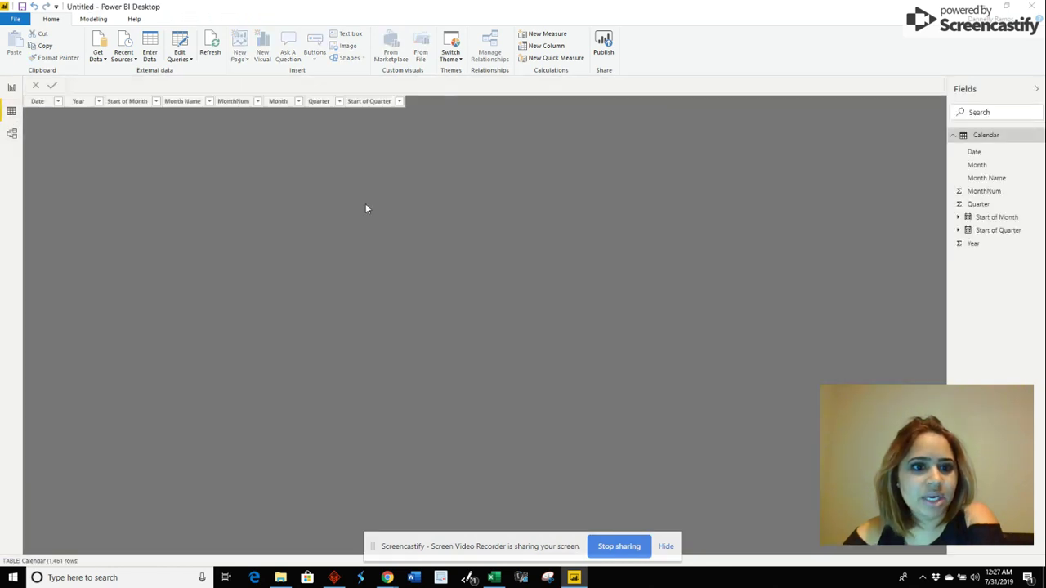
pyautogui.click(376, 101)
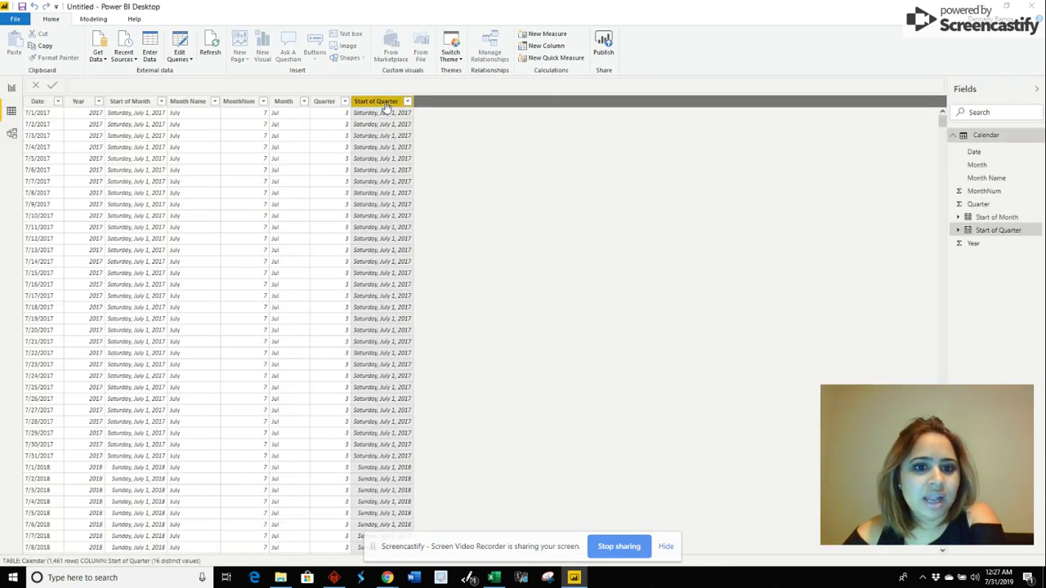
pyautogui.click(93, 19)
pyautogui.click(213, 46)
pyautogui.moveTo(237, 82)
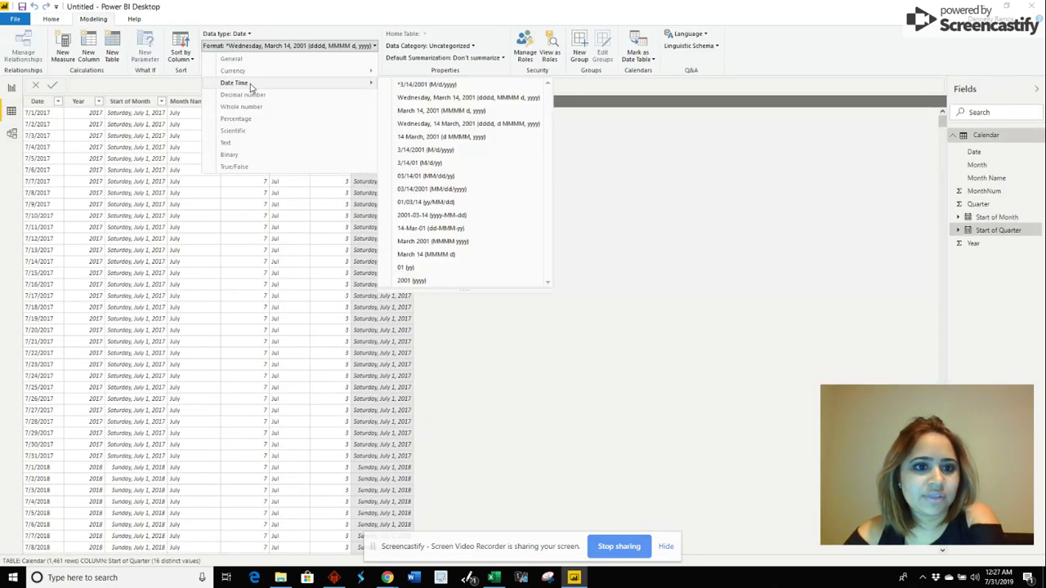
pyautogui.click(417, 85)
pyautogui.click(129, 101)
pyautogui.click(241, 46)
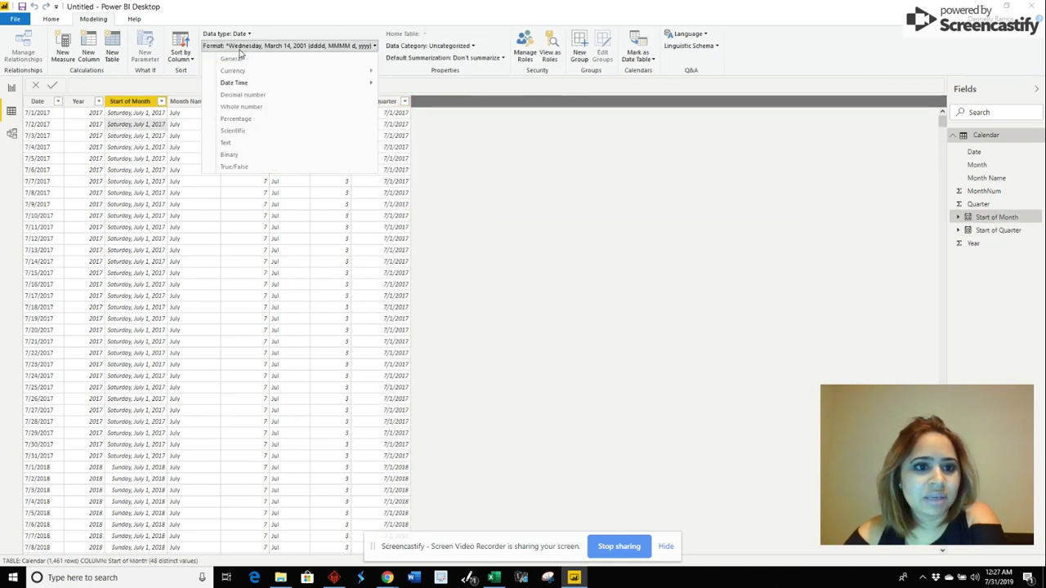
pyautogui.moveTo(245, 82)
pyautogui.click(413, 86)
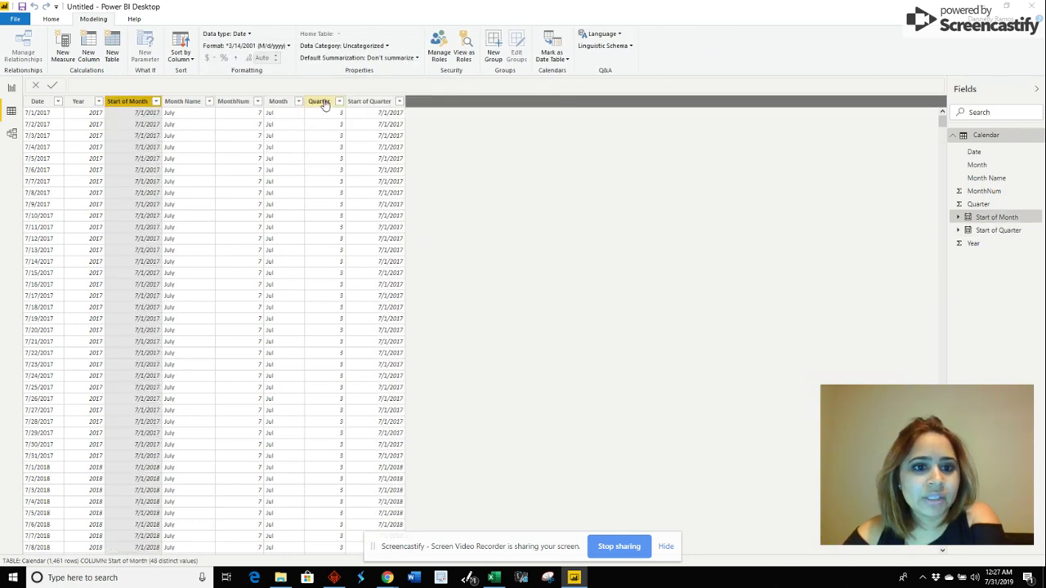
# Sort both Month and Month Name by MonthNum, then return to Report view.
pyautogui.click(279, 105)
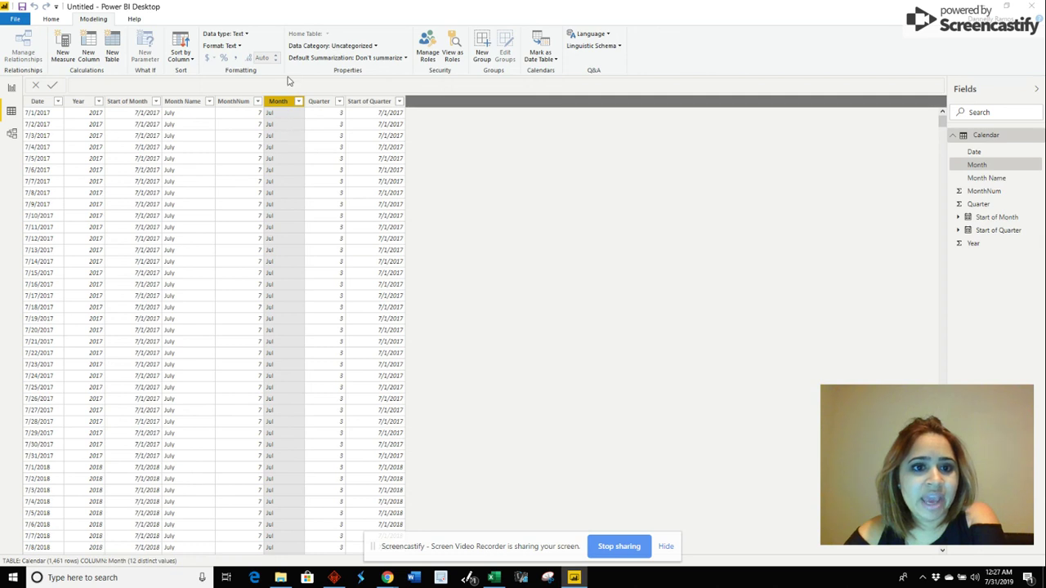
pyautogui.click(183, 57)
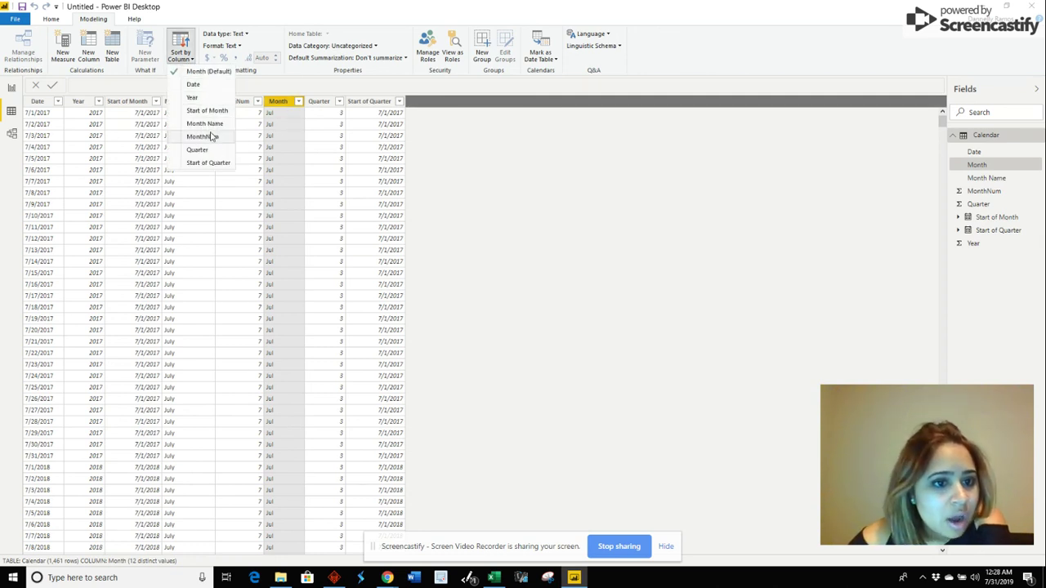
pyautogui.click(211, 137)
pyautogui.click(183, 102)
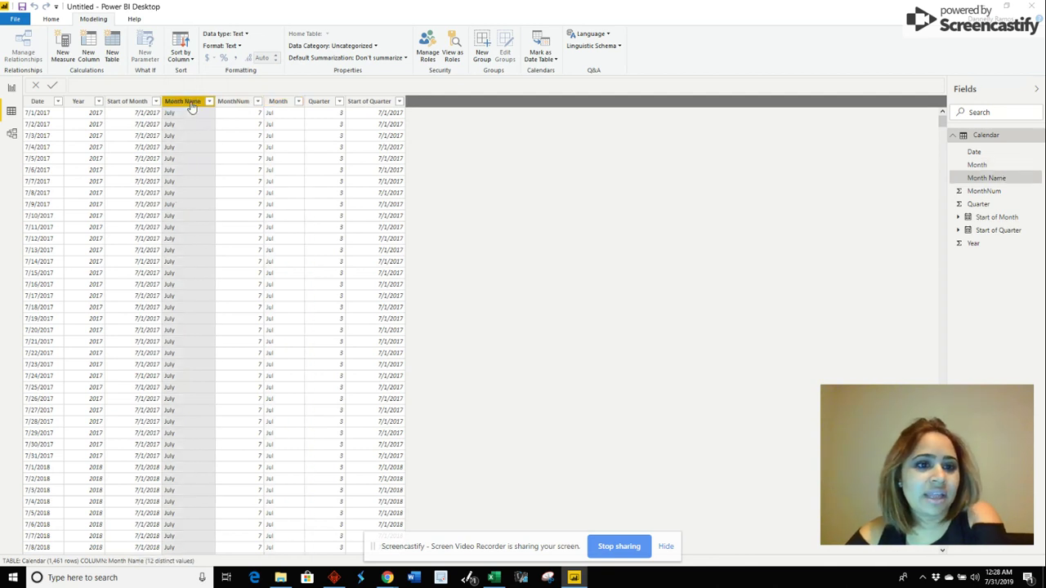
pyautogui.click(182, 59)
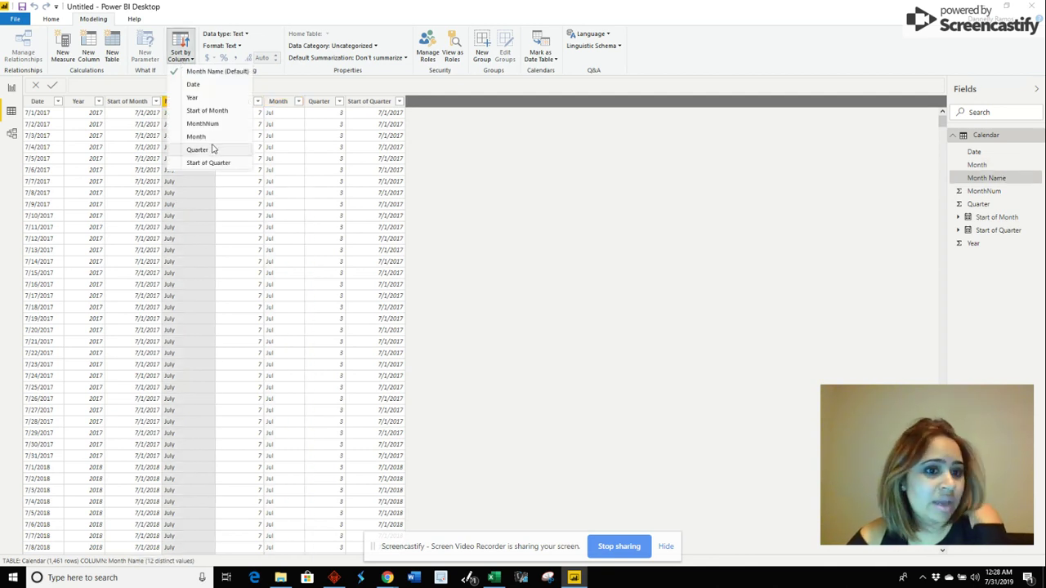
pyautogui.click(201, 125)
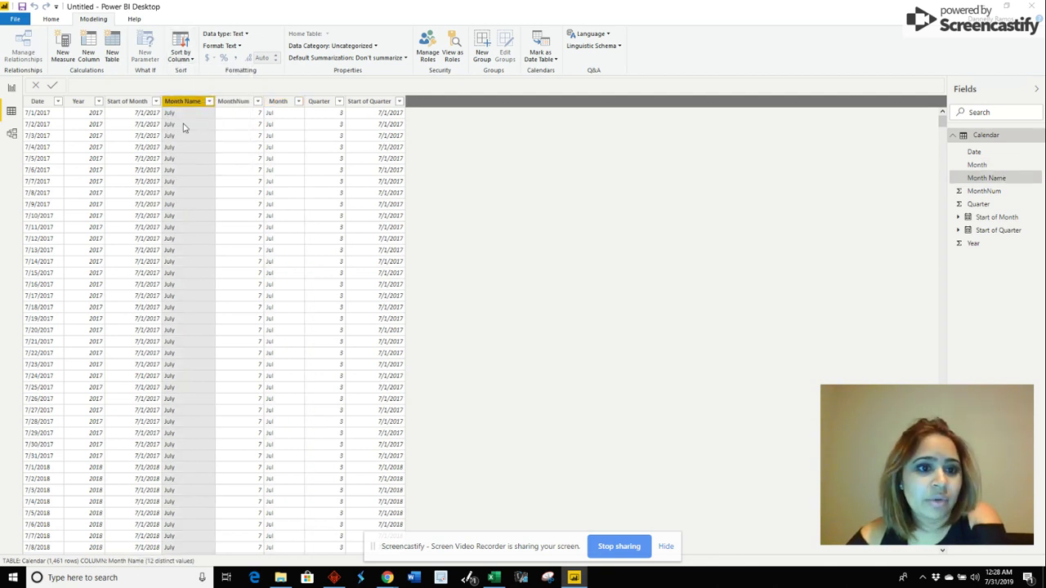
pyautogui.click(12, 87)
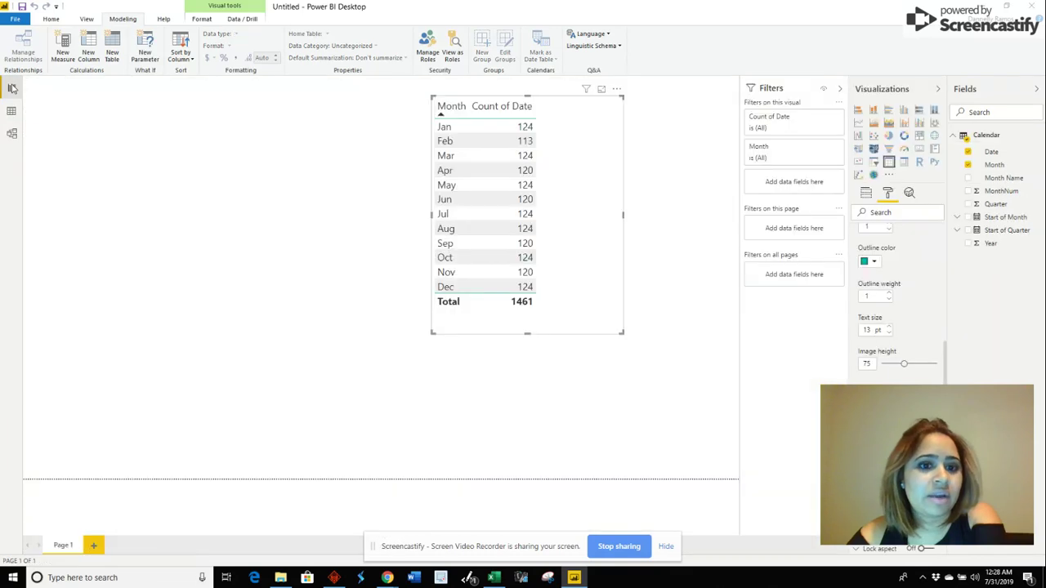
# Toggle the Month sort back to Jan–Dec order and drag the count table to the page's left side.
pyautogui.click(462, 108)
pyautogui.click(463, 107)
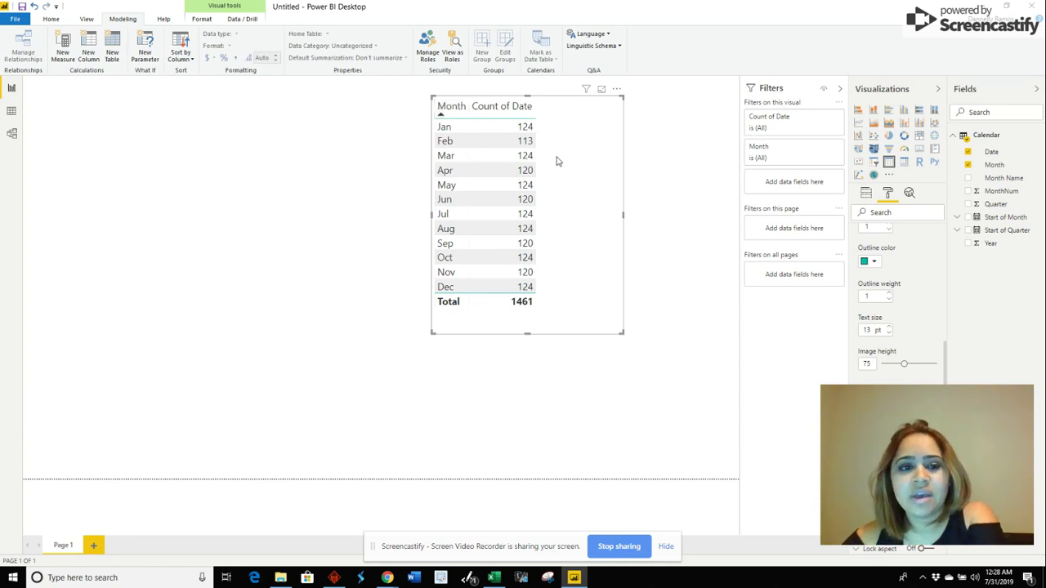
pyautogui.moveTo(581, 199); pyautogui.dragTo(233, 208)
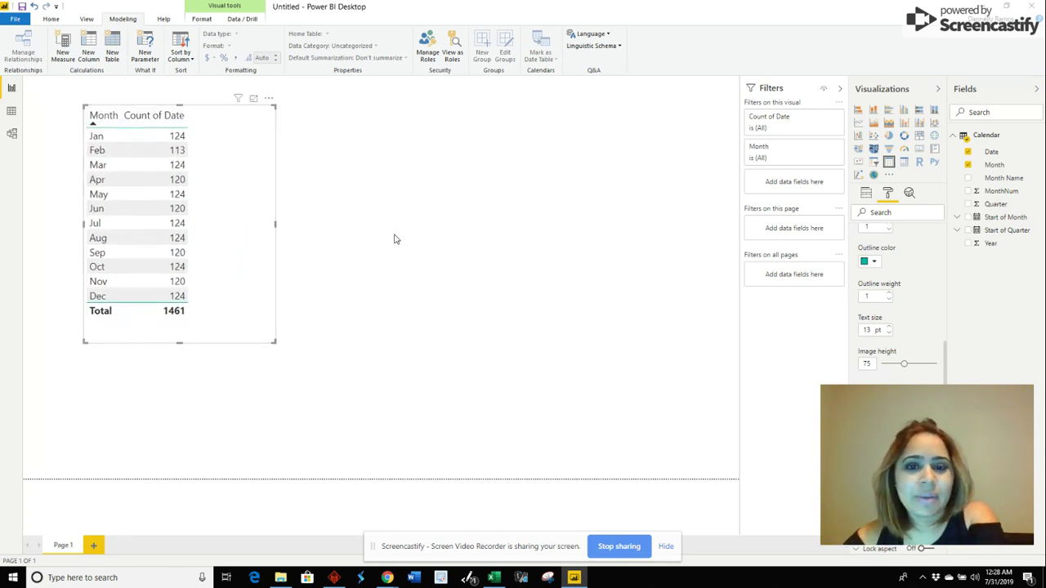